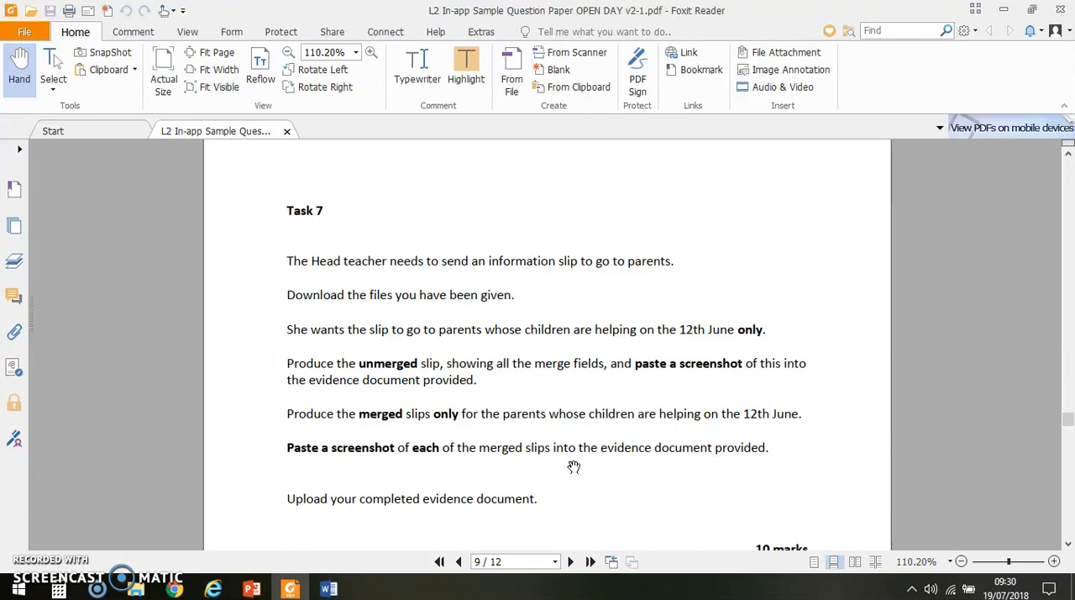
Step: Switch to Word, create a blank document, and check the contents of the Evidence Folder
click(328, 588)
click(441, 238)
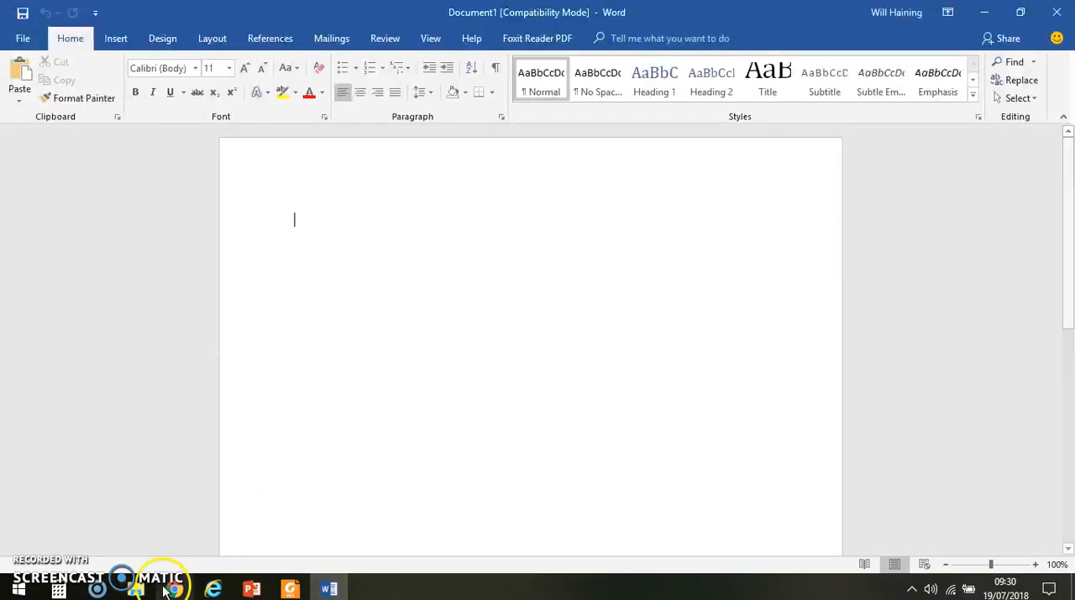
click(136, 589)
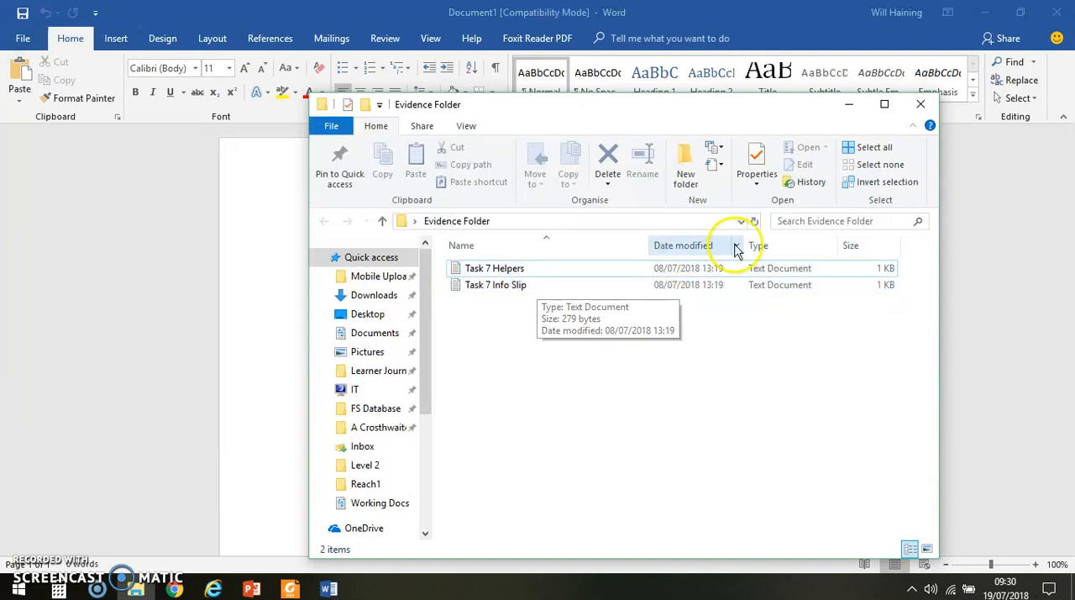
click(921, 108)
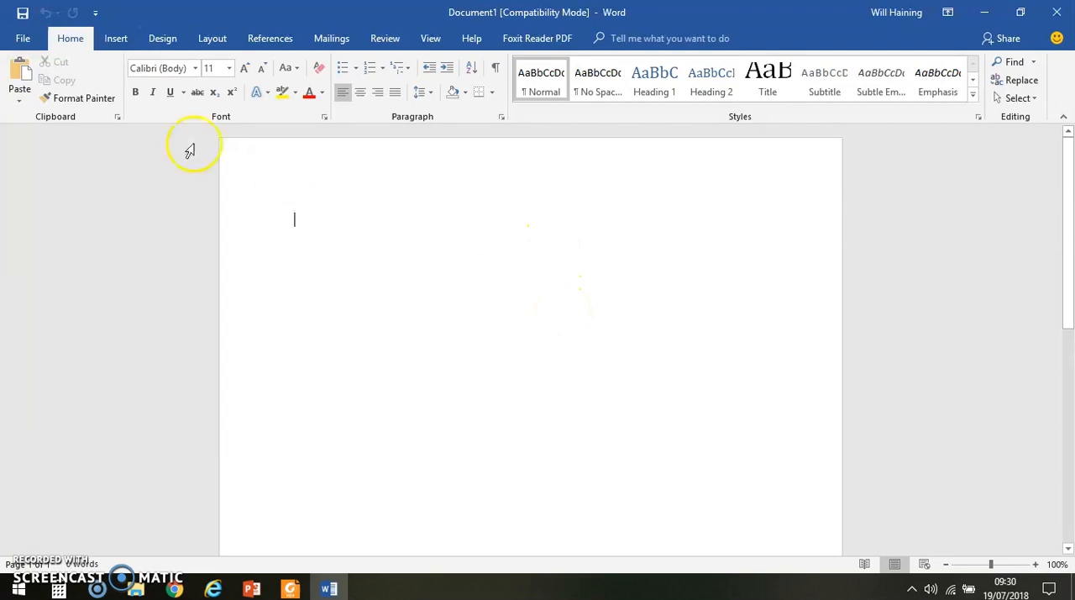
Step: Insert the text of the Task 7 Info Slip file from the desktop's Evidence Folder, showing all file types
click(124, 39)
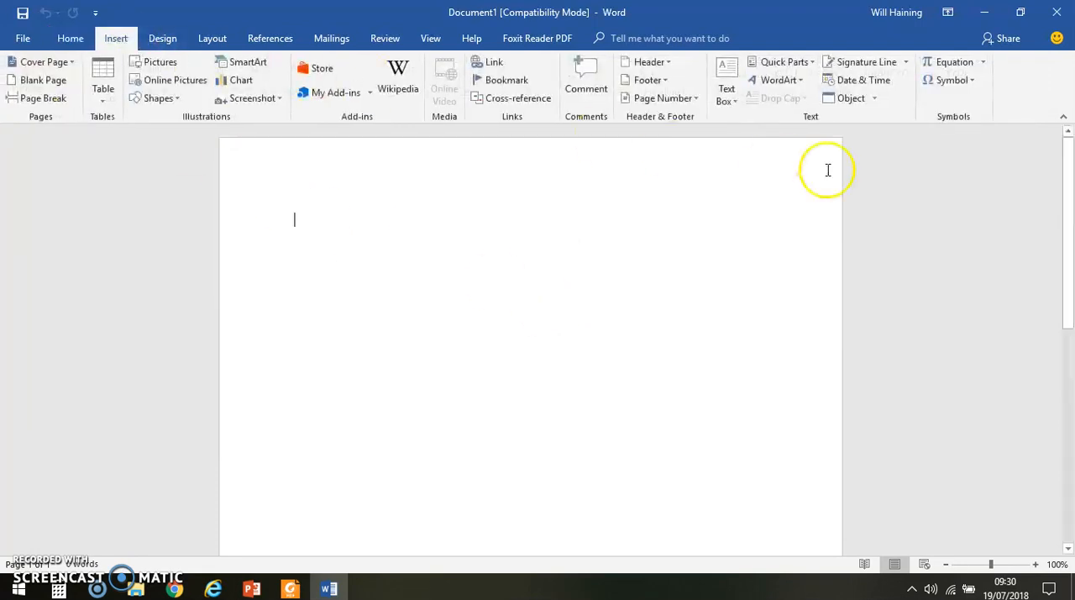
click(875, 99)
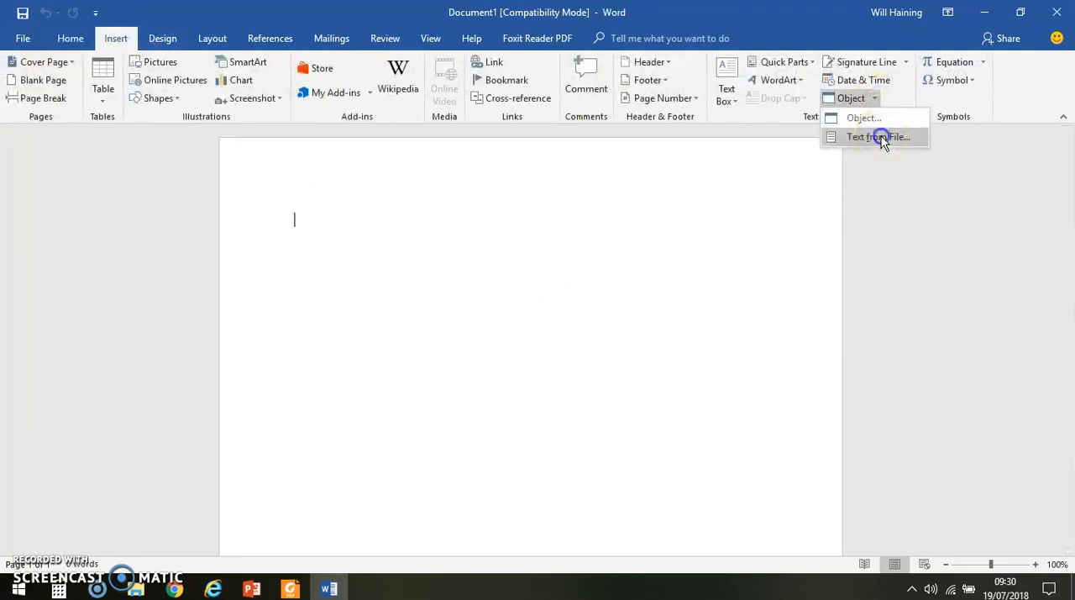
click(881, 136)
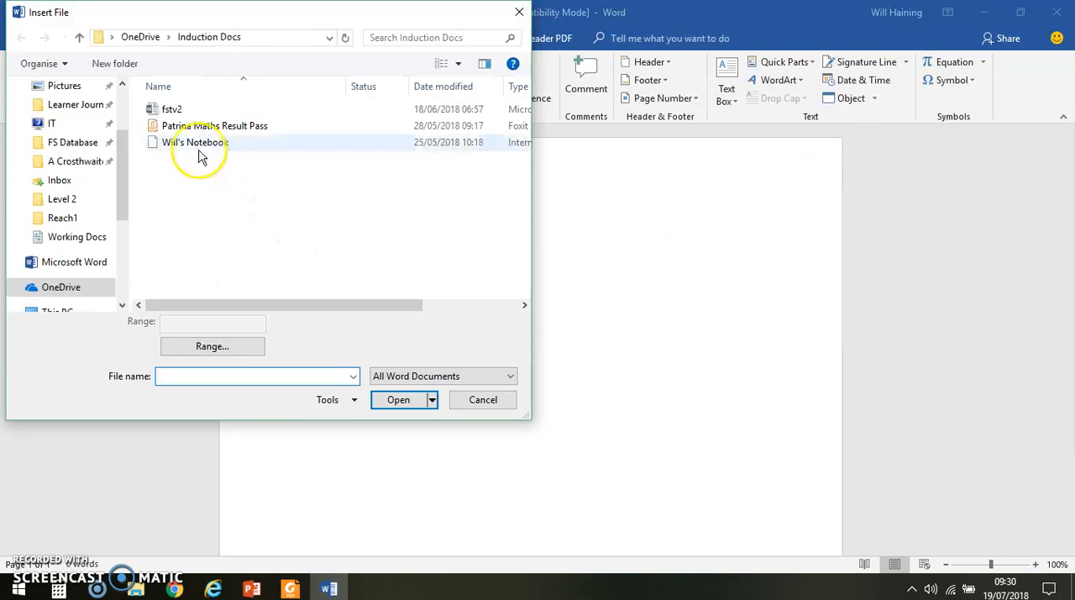
scroll(120, 156, up, 3)
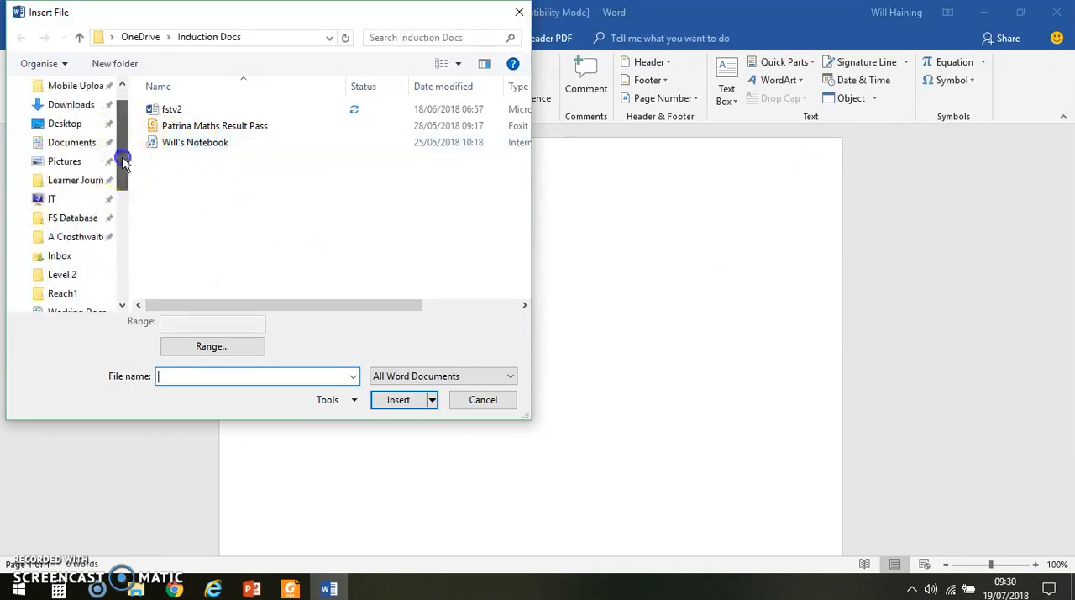
click(67, 156)
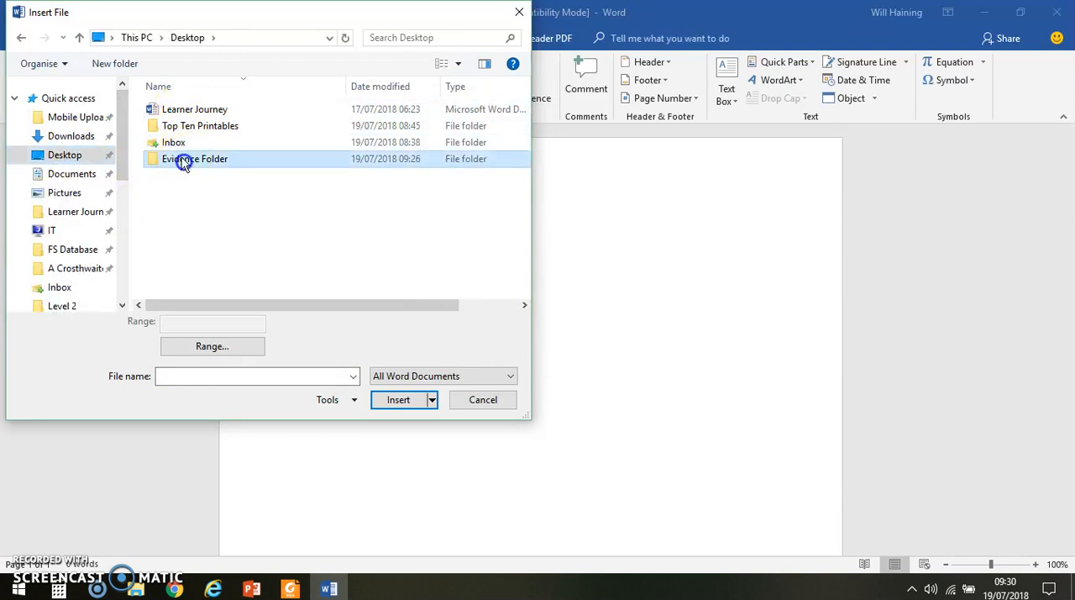
click(438, 375)
scroll(437, 395, up, 3)
click(403, 391)
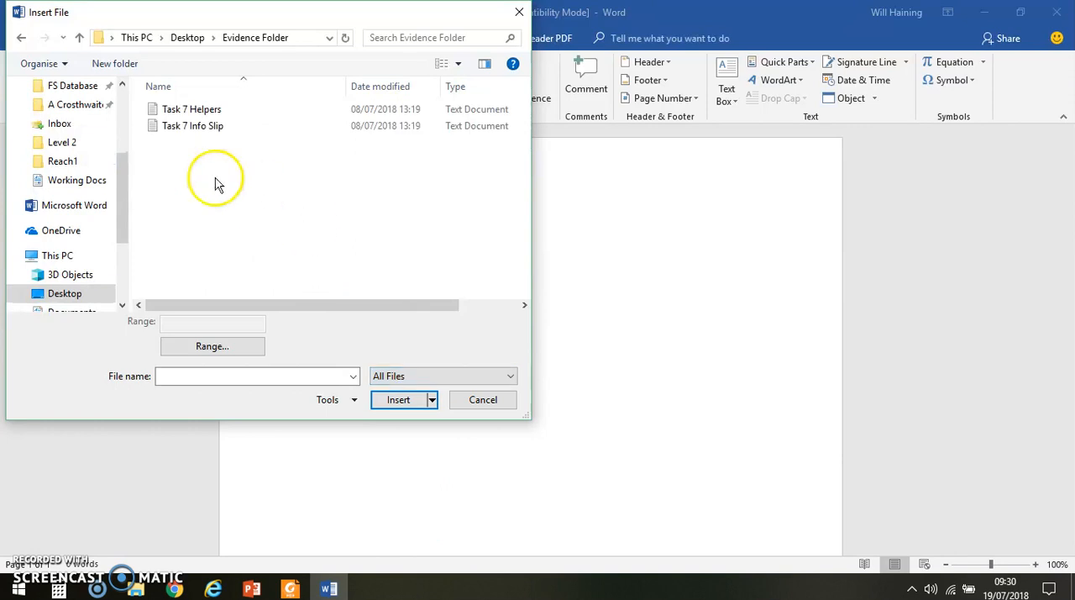
double_click(180, 127)
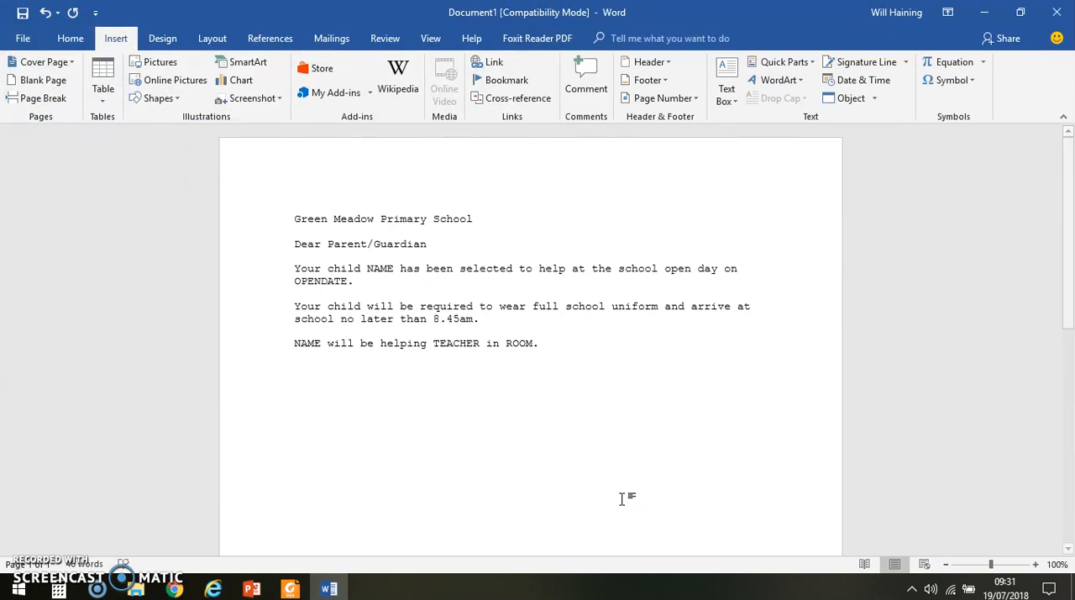
click(451, 506)
Step: Save the document to the Evidence Folder as a Word Document named "Green Meadow Primary School slip"
click(24, 39)
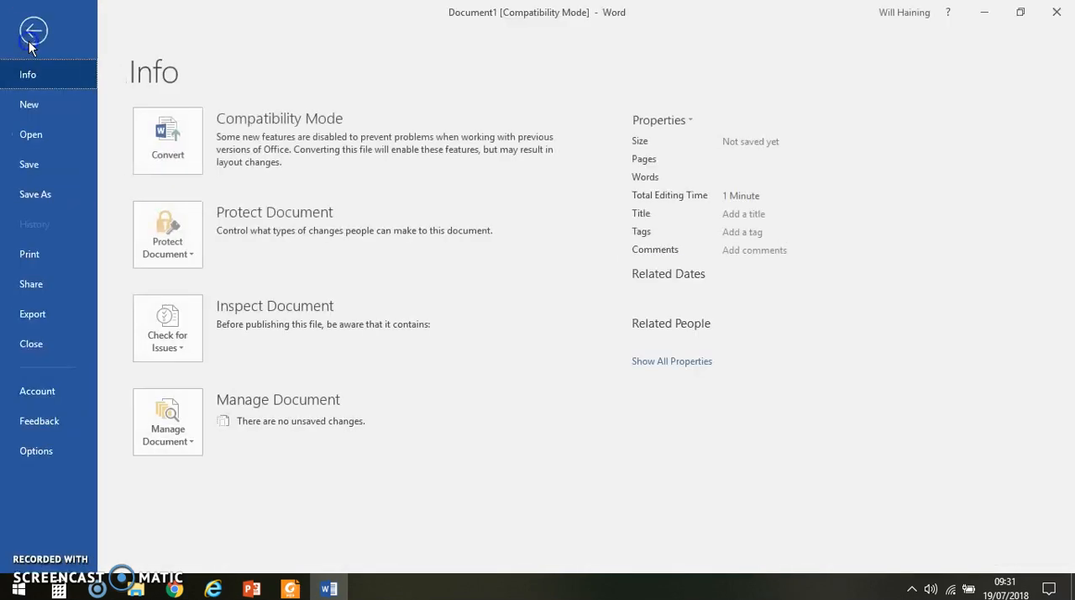
click(38, 194)
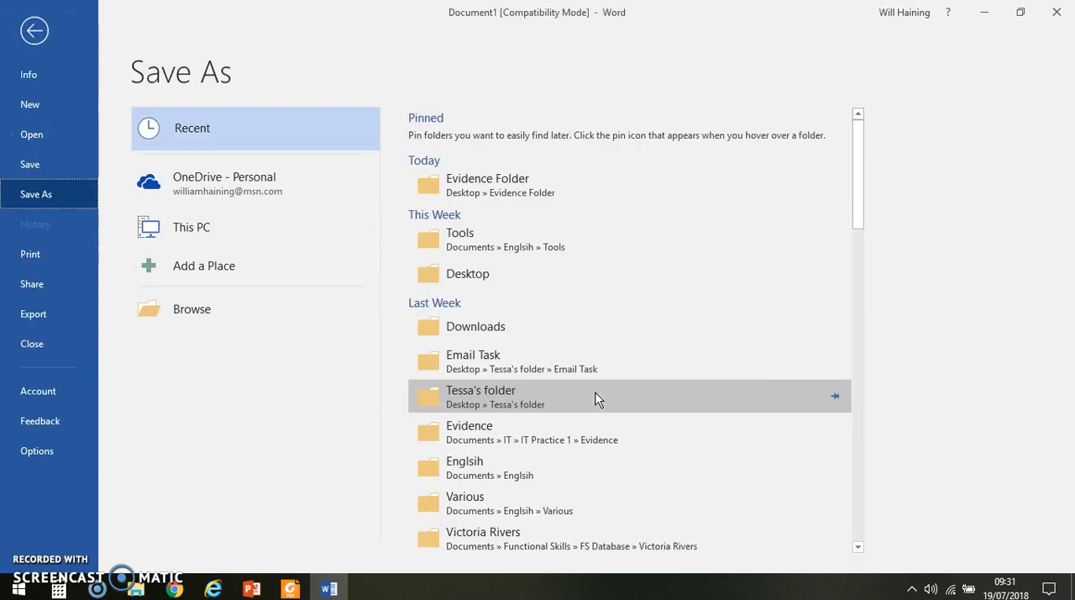
click(490, 186)
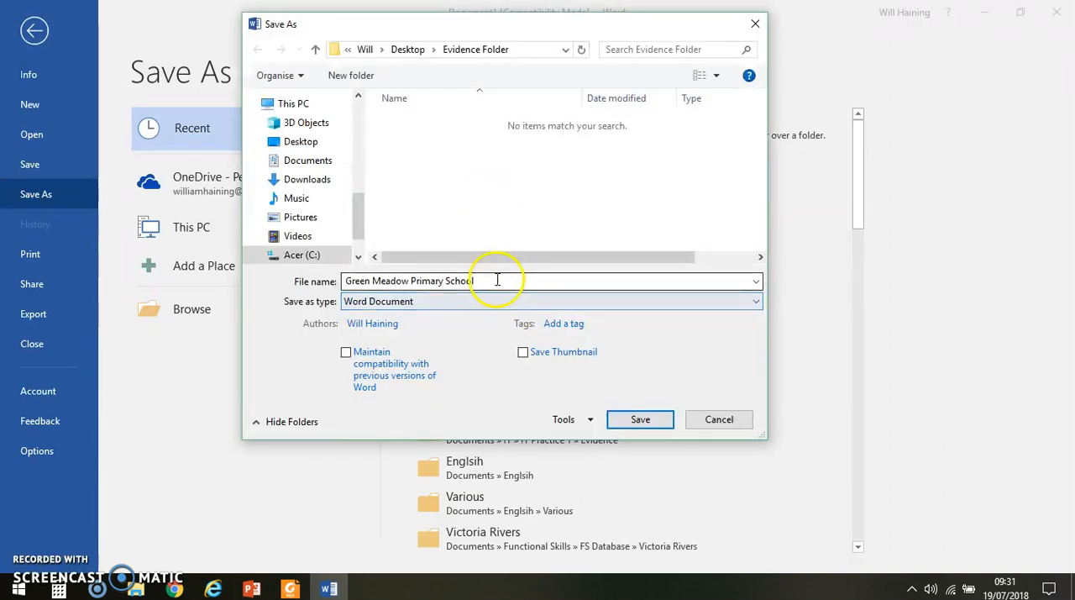
click(497, 280)
double_click(496, 281)
double_click(497, 281)
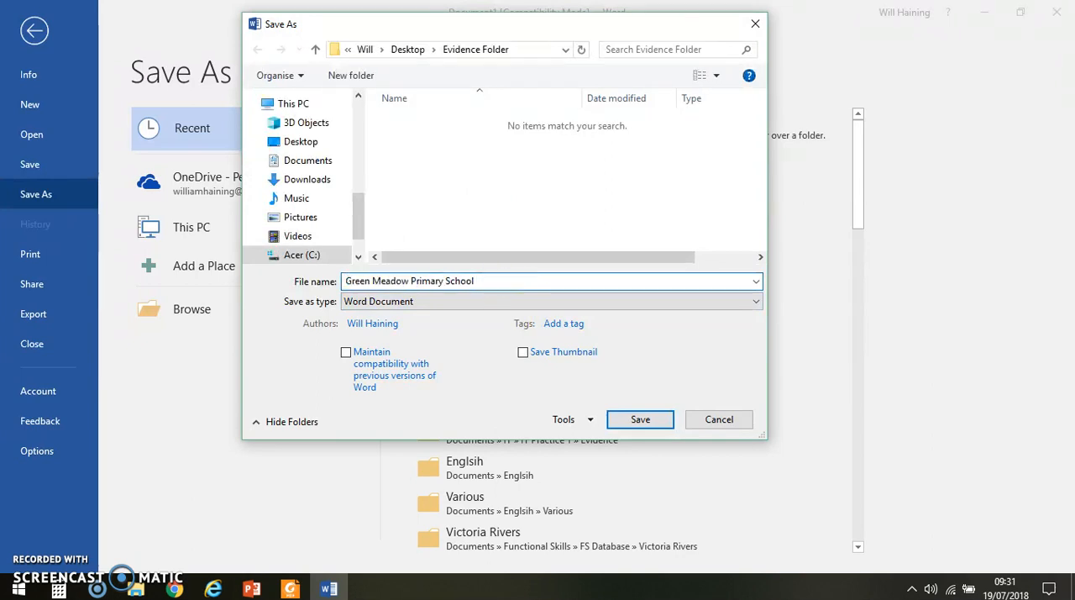
click(641, 420)
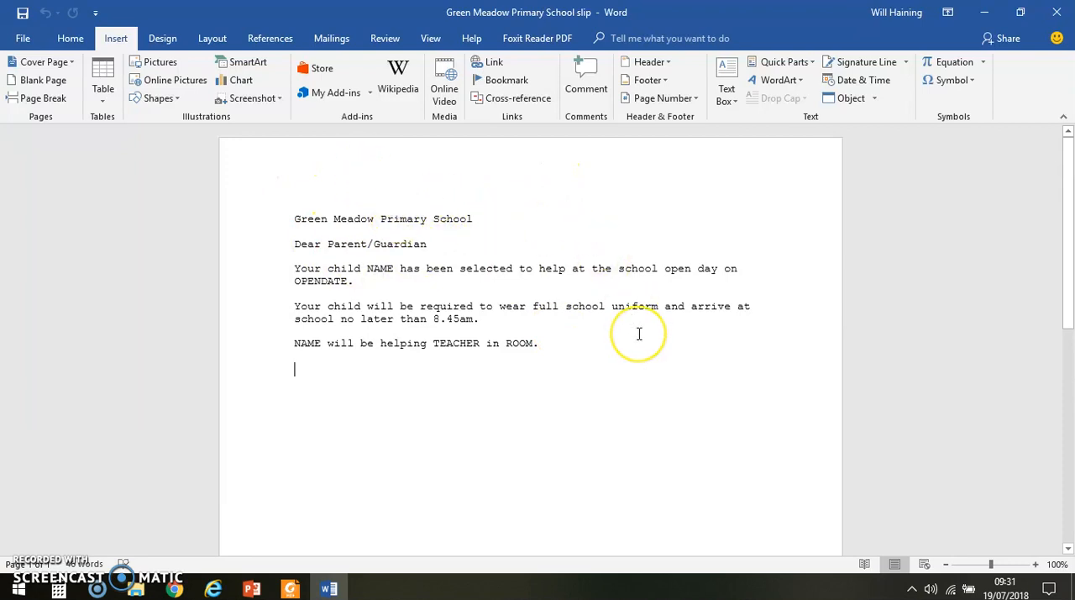
Step: Start a new typed mail merge recipient list and place its window clear of the slip text
click(334, 39)
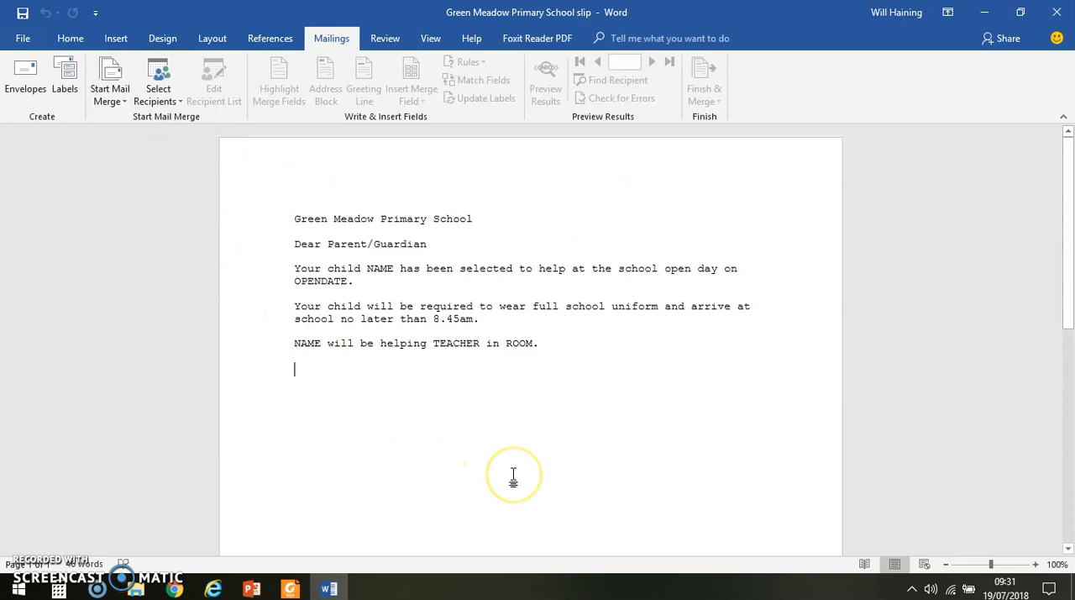
click(179, 102)
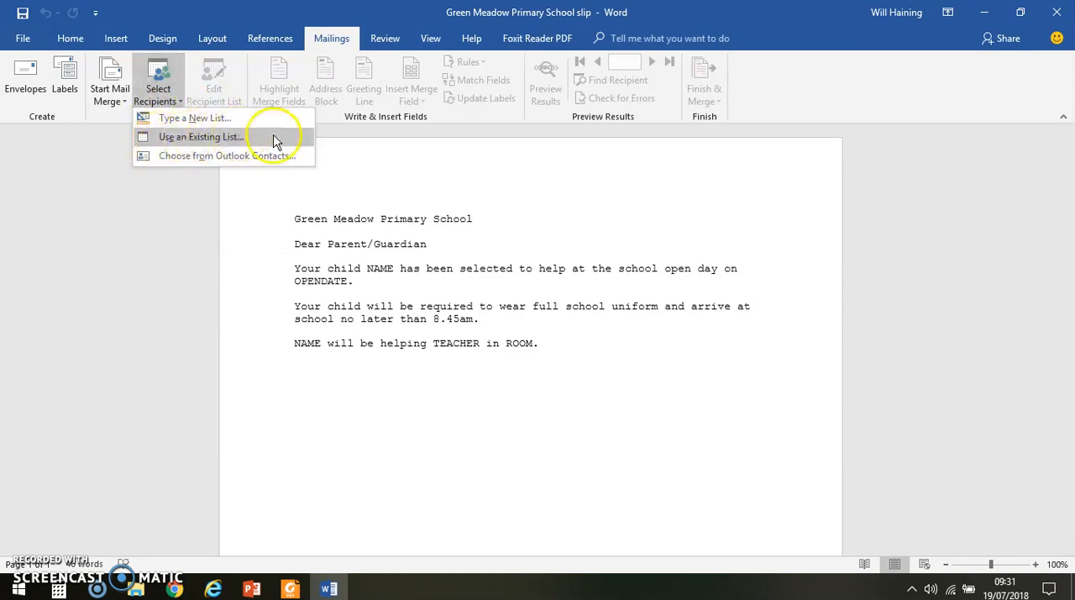
click(174, 124)
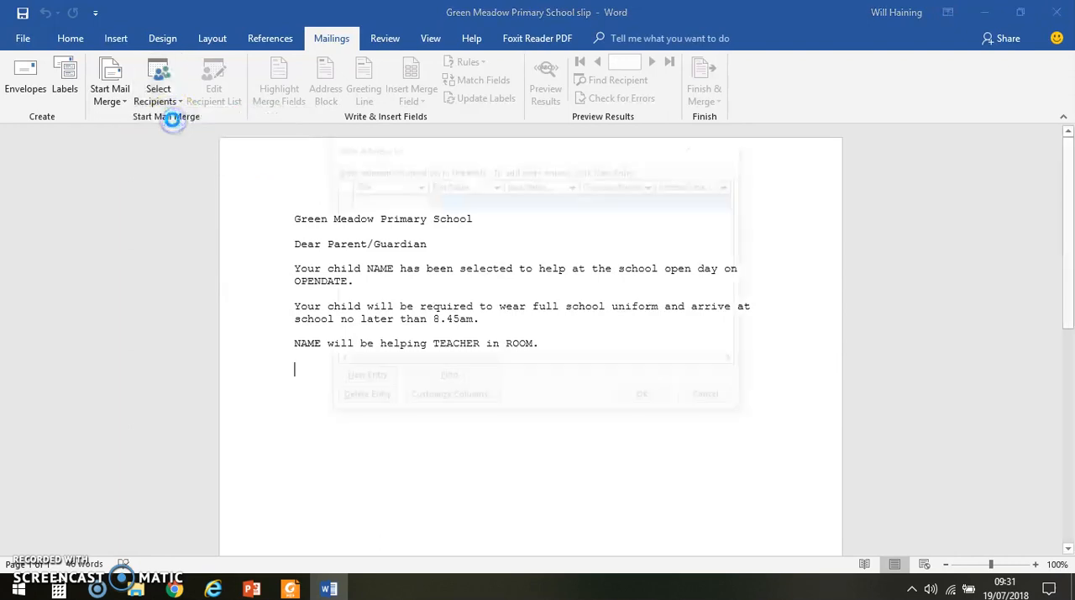
drag(418, 153, 701, 139)
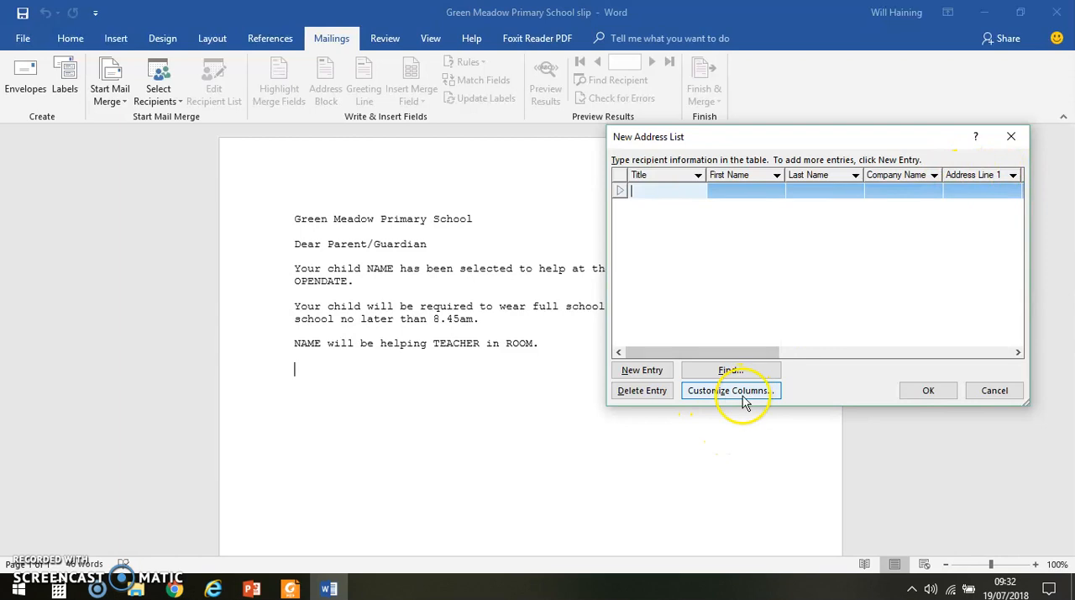
drag(758, 141, 802, 148)
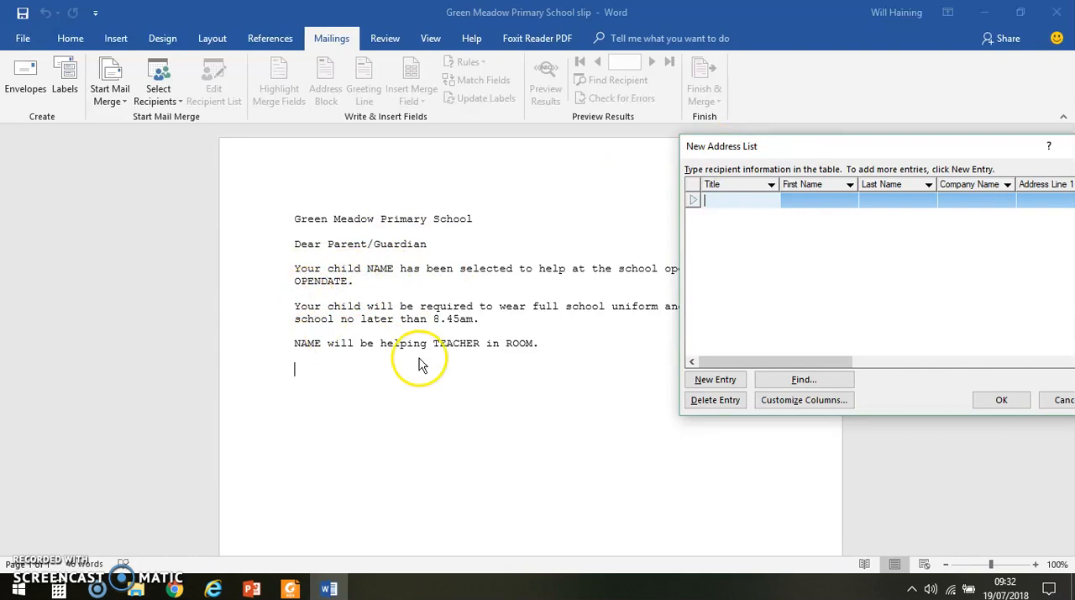
drag(830, 150, 685, 131)
Step: Customize the address list columns by deleting the Title and First Name fields
click(669, 382)
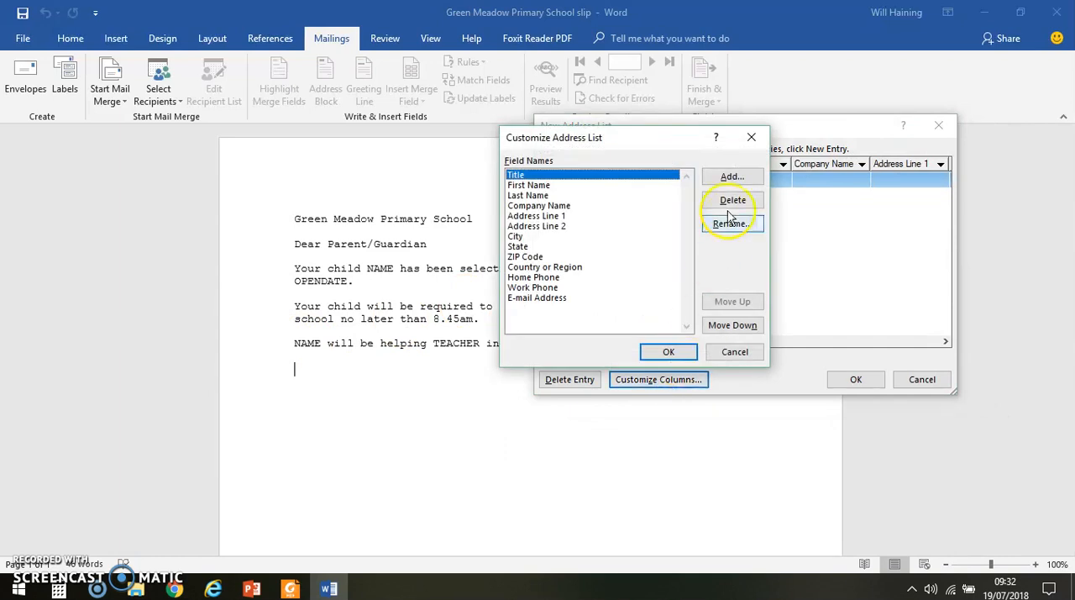
click(619, 178)
click(727, 203)
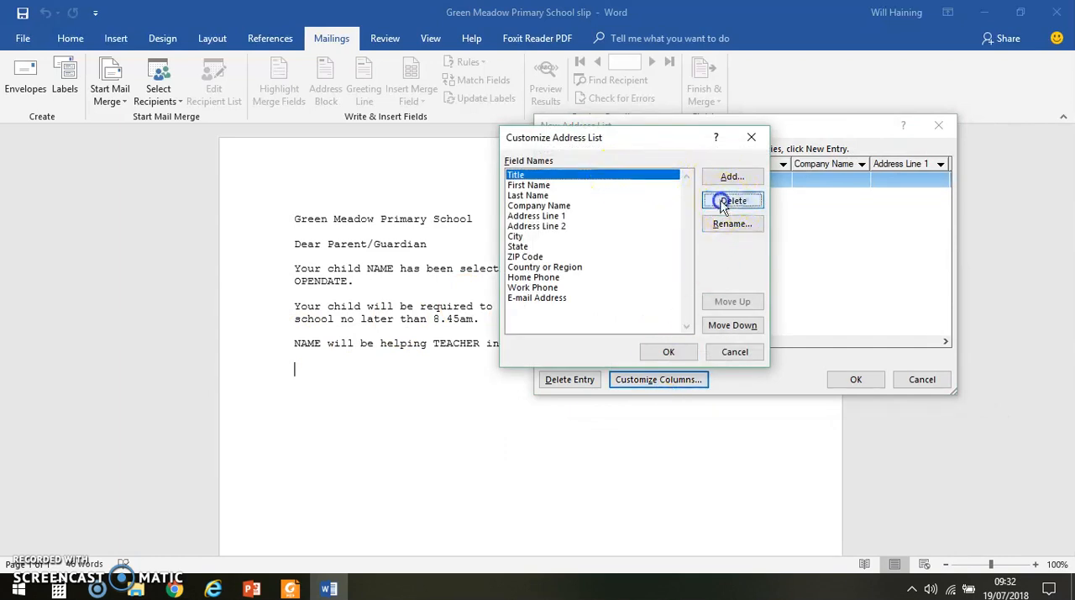
click(511, 339)
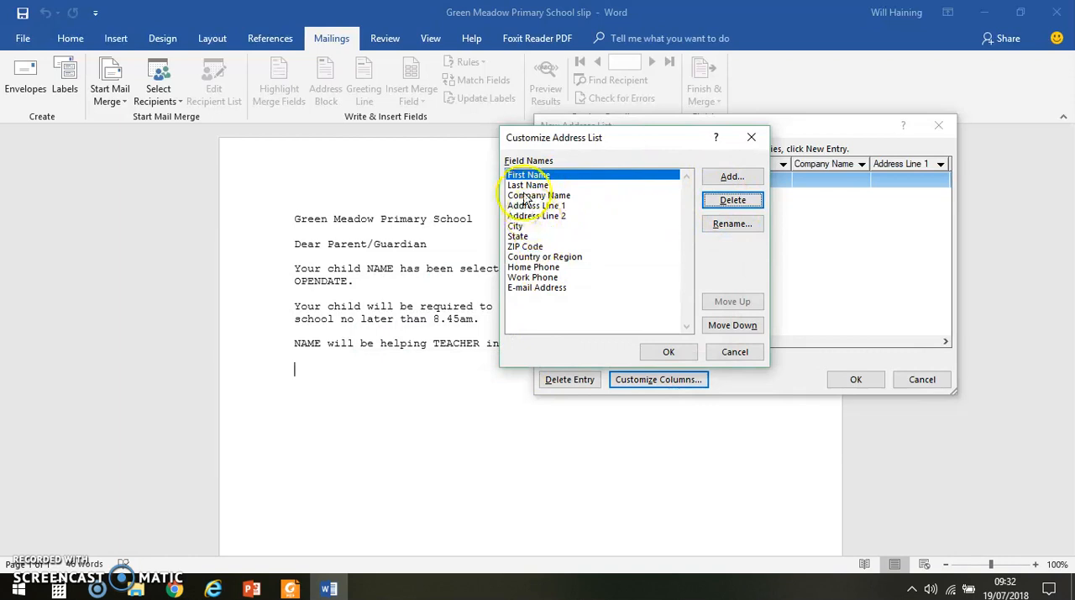
click(727, 203)
click(510, 339)
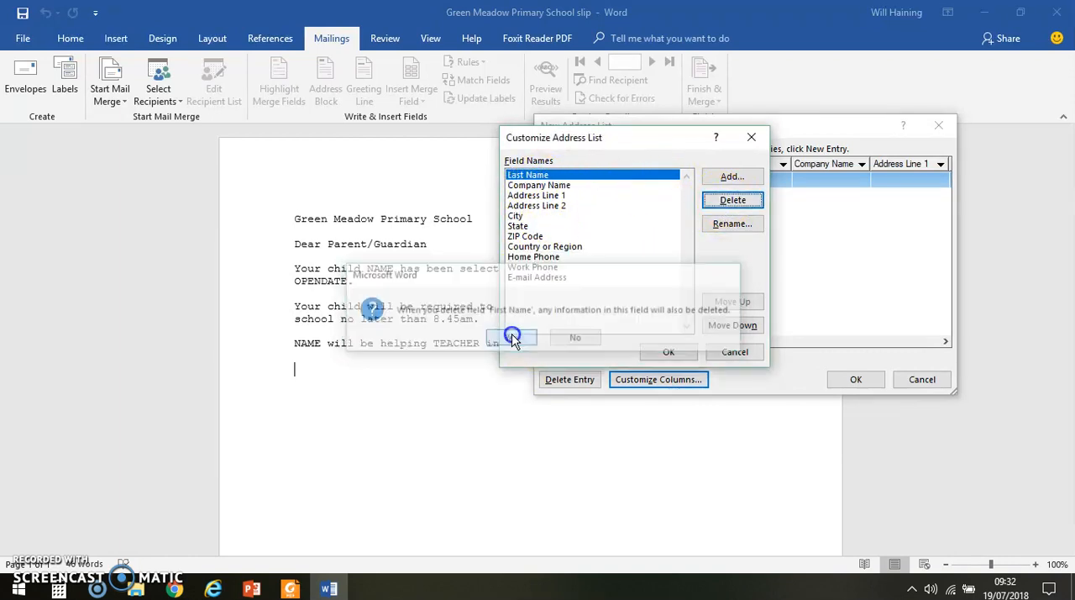
Step: Add the fields Name and Opendate to the address list
click(729, 181)
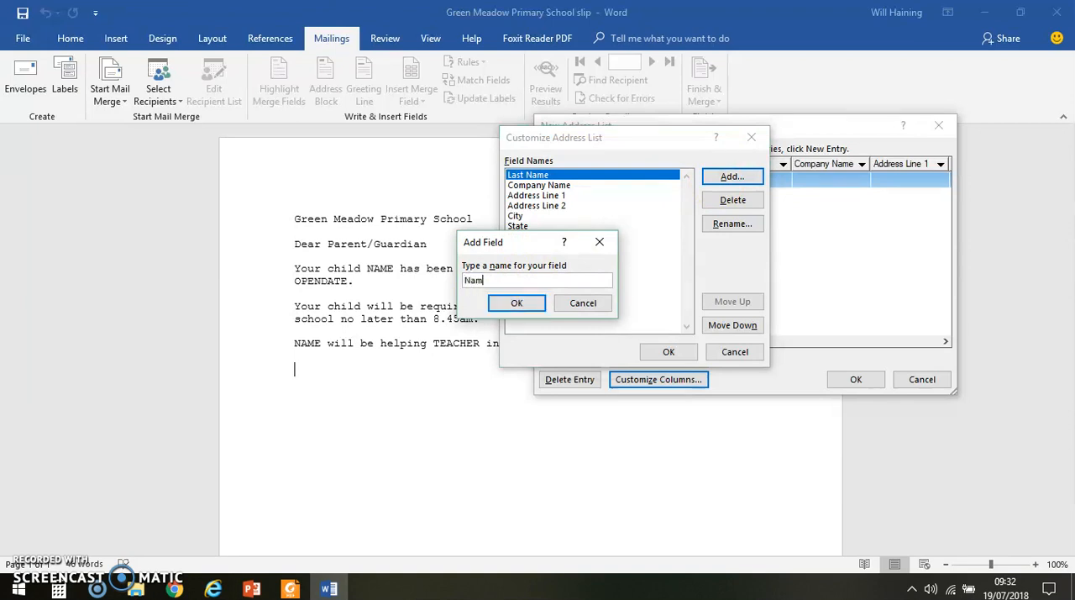
click(514, 303)
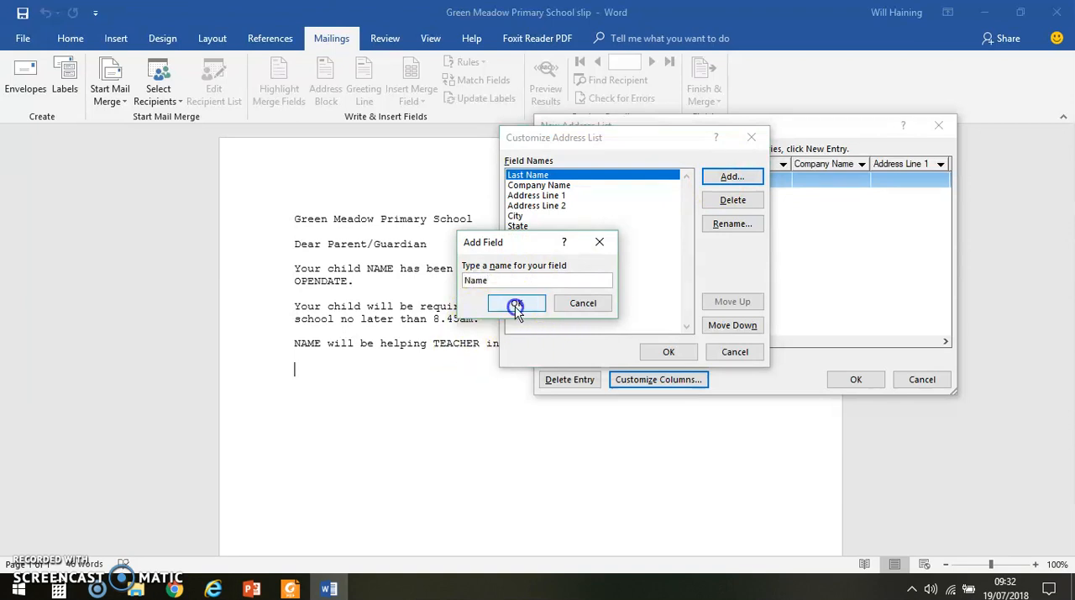
click(729, 179)
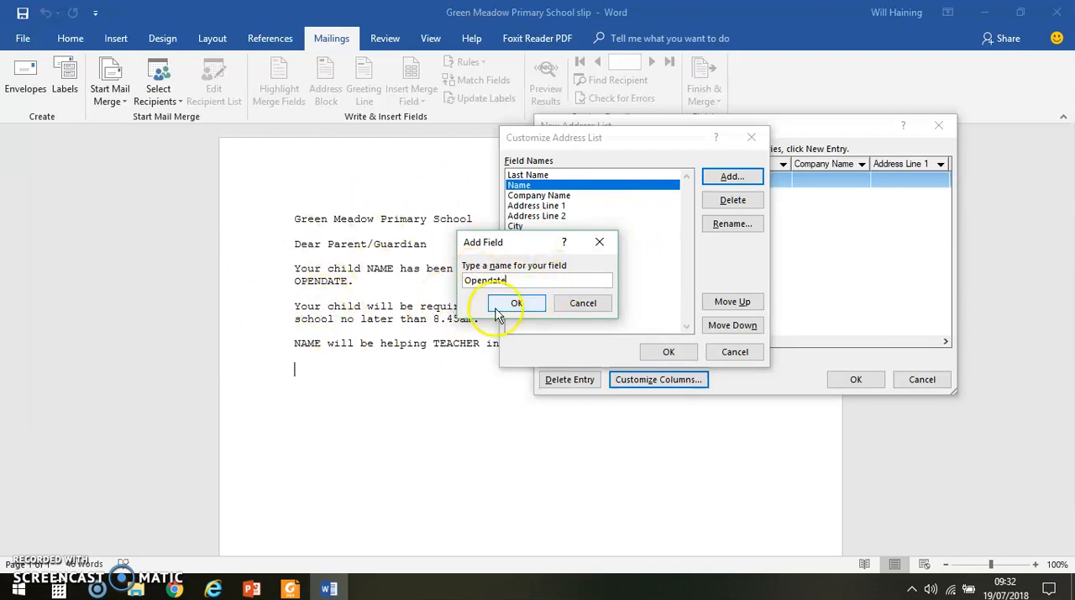
click(504, 307)
Step: Delete the Last Name field and apply the customized address list columns
click(544, 176)
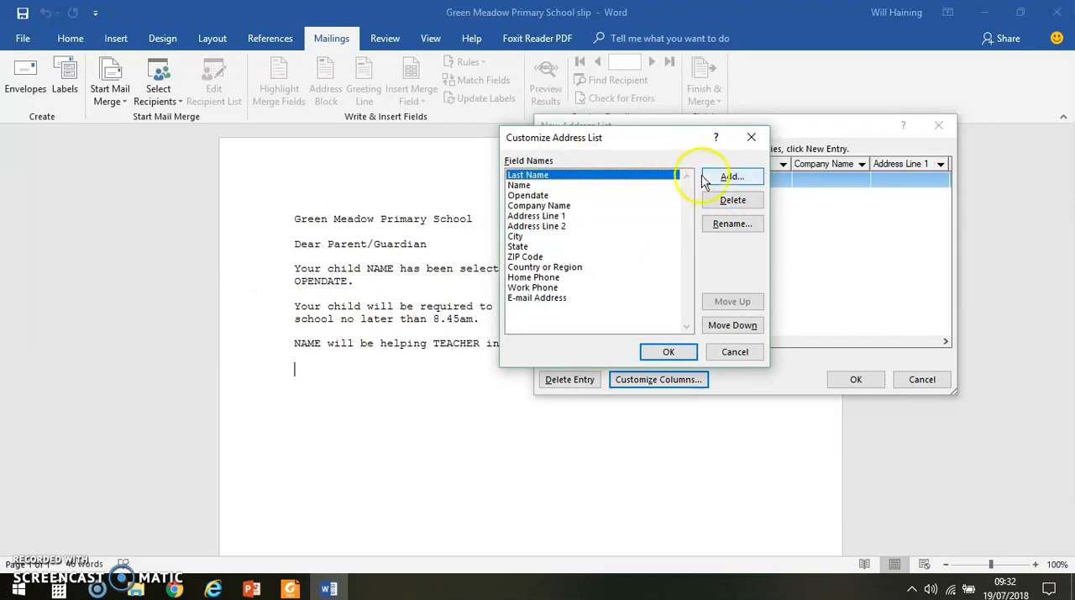
click(734, 202)
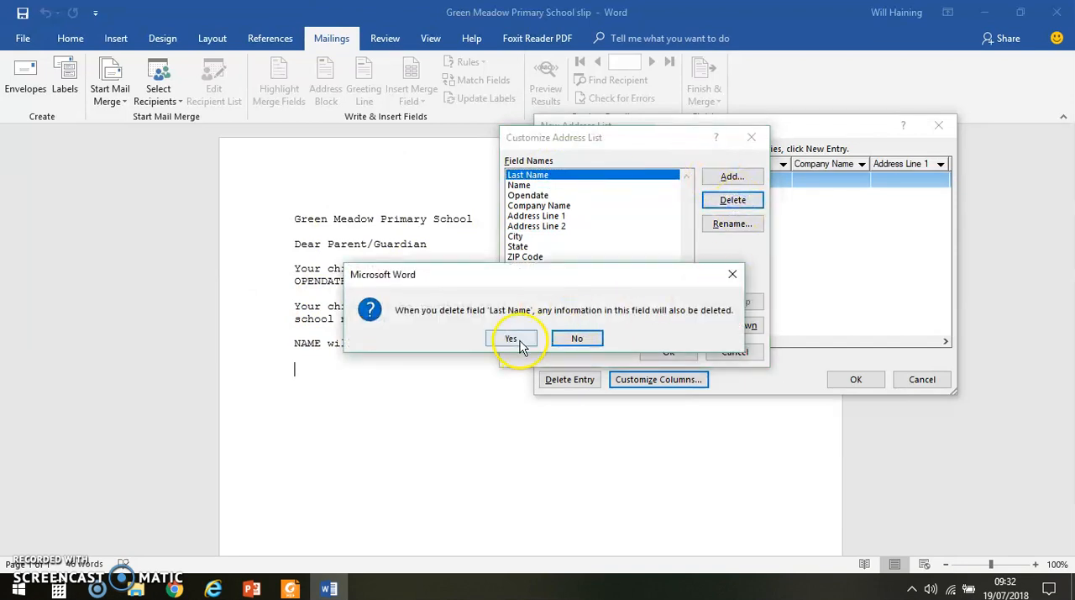
click(512, 337)
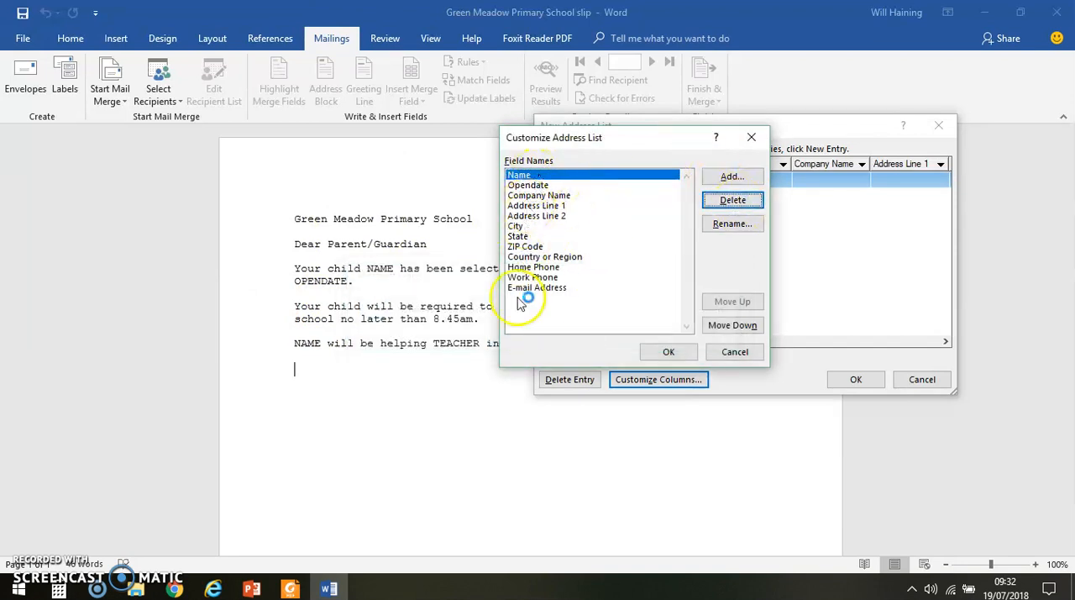
click(668, 352)
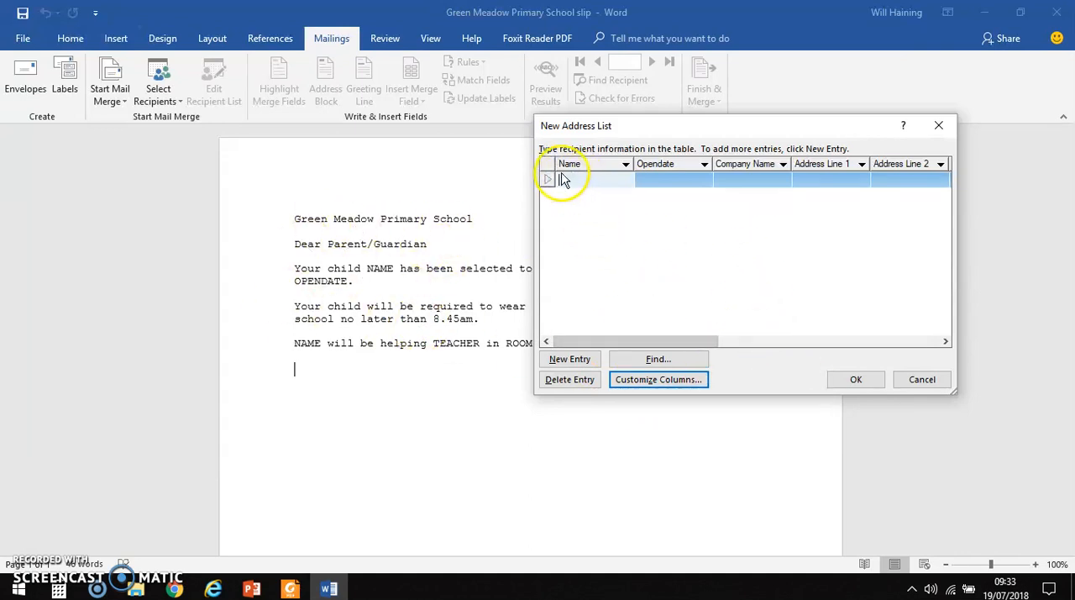
Step: Add three more blank entries to the address list and enter the child's first name in the first row's Name field
click(573, 361)
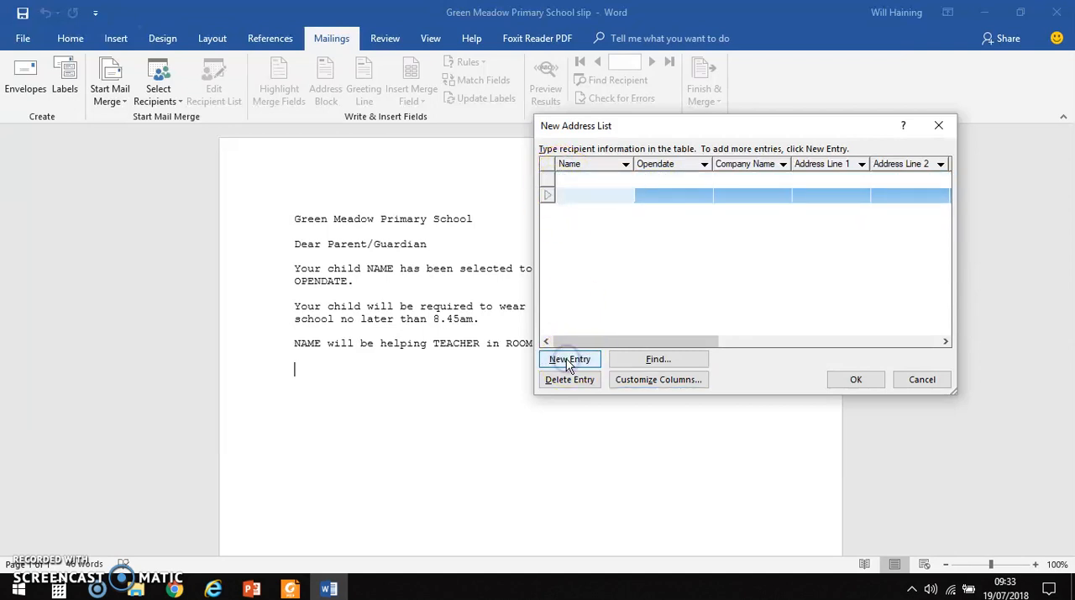
click(568, 362)
click(568, 362)
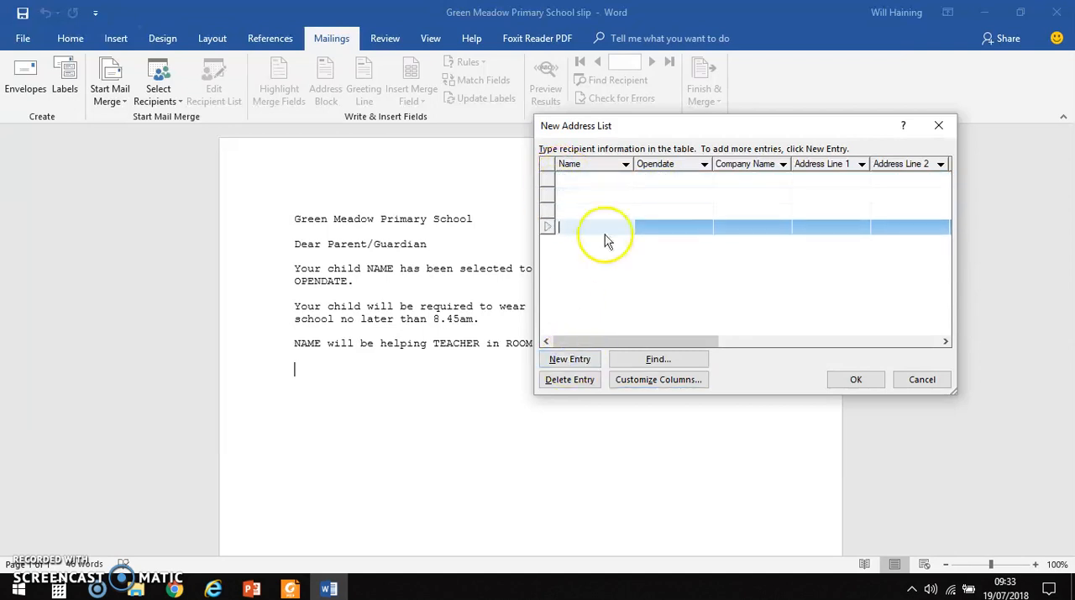
click(580, 179)
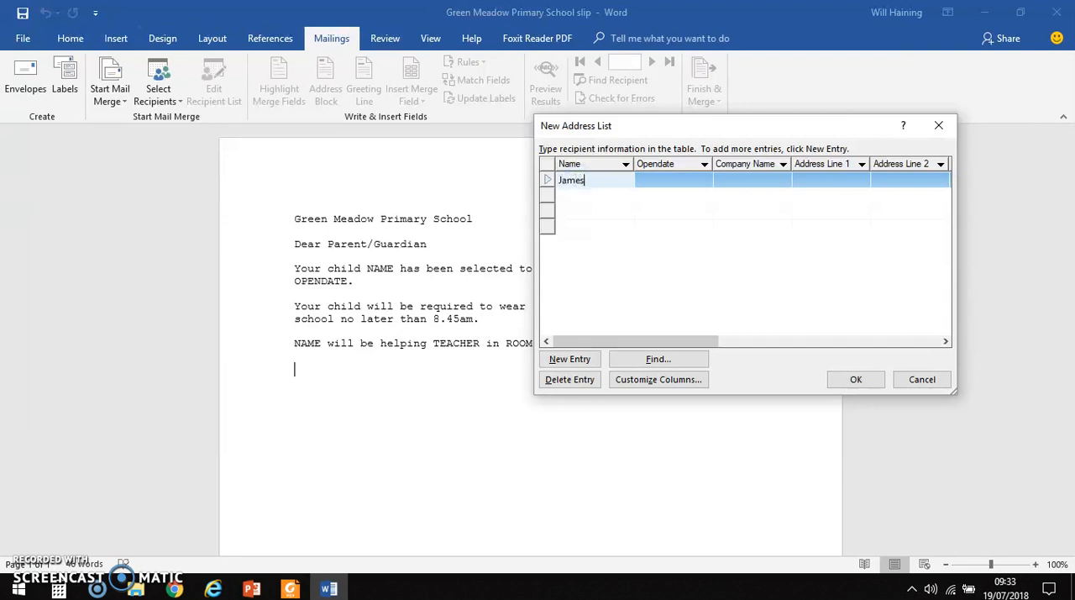
click(585, 181)
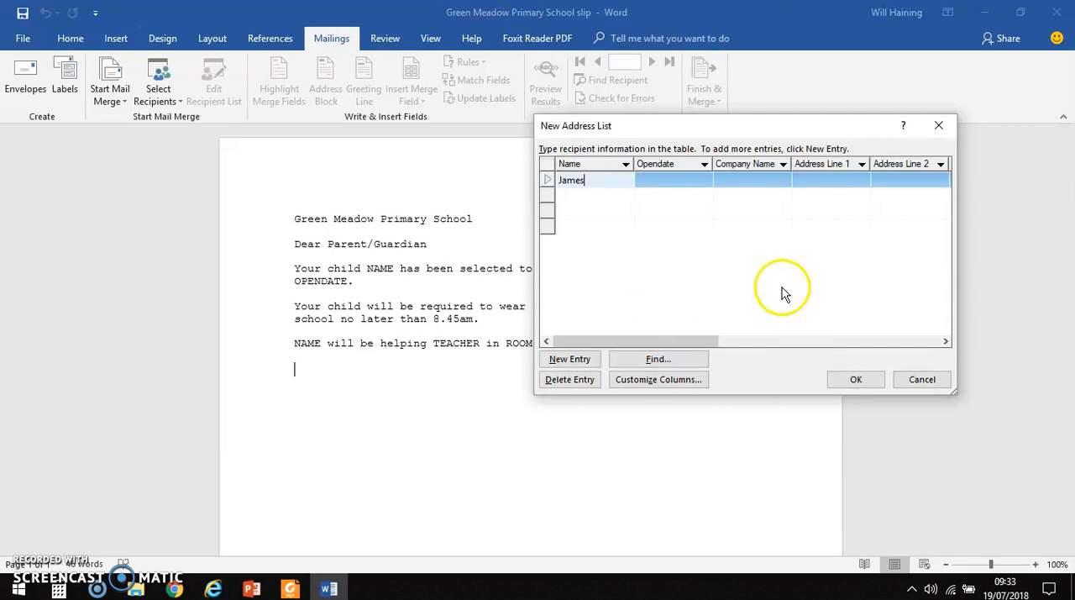
Step: Discard the typed address list and use the existing Task 7 Helpers file from the desktop's Evidence Folder as the recipient list
click(918, 381)
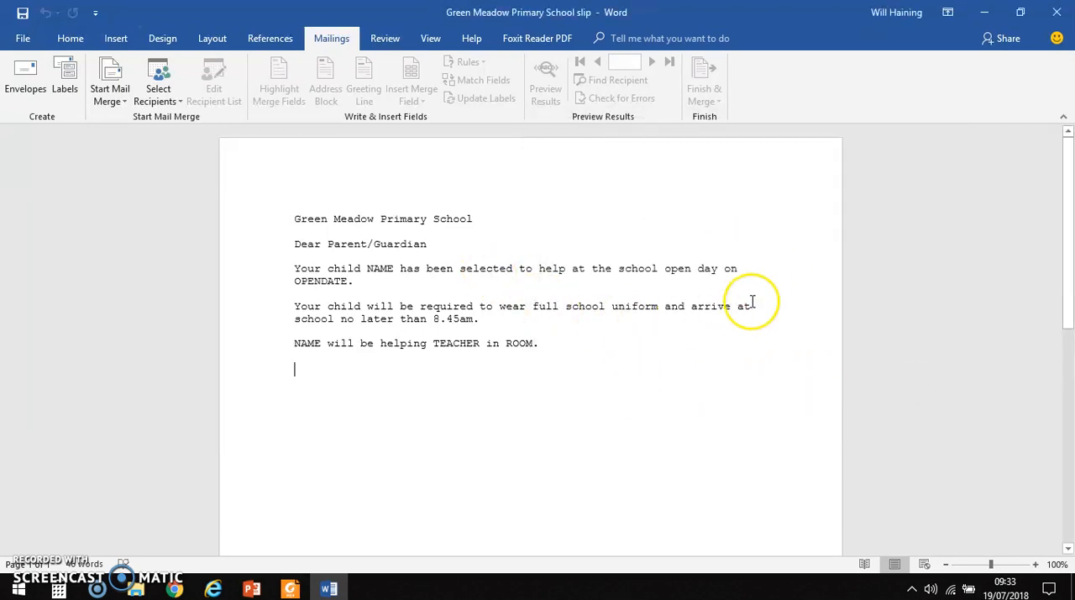
click(693, 385)
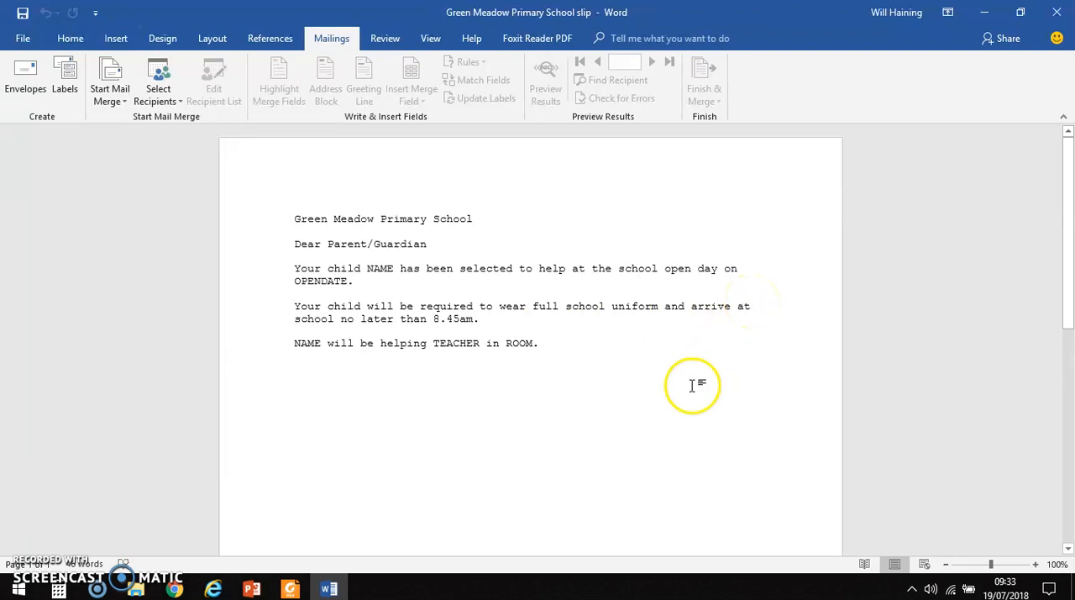
click(175, 99)
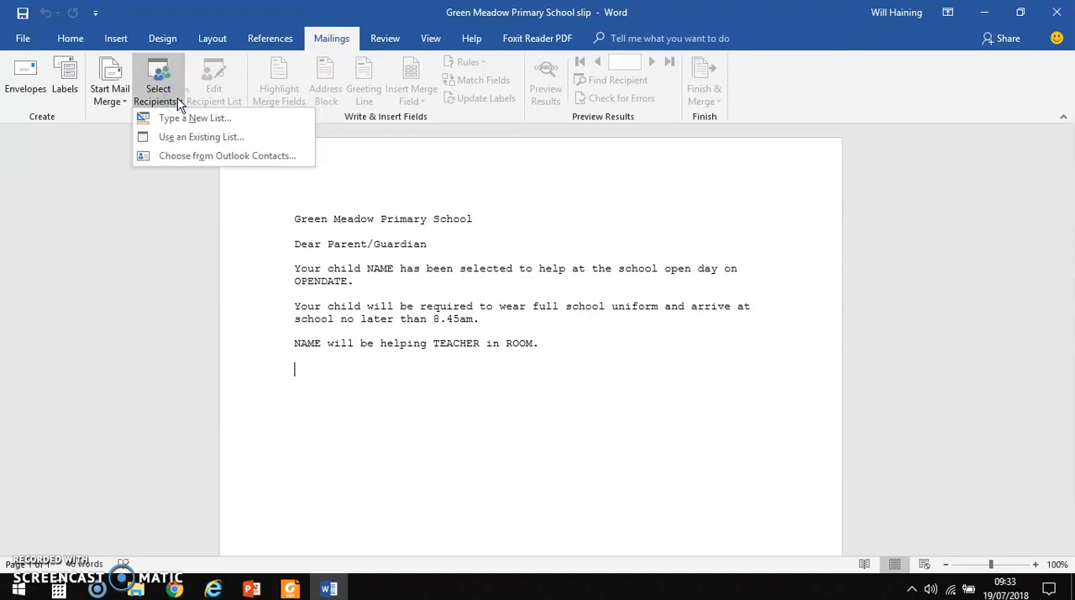
click(178, 136)
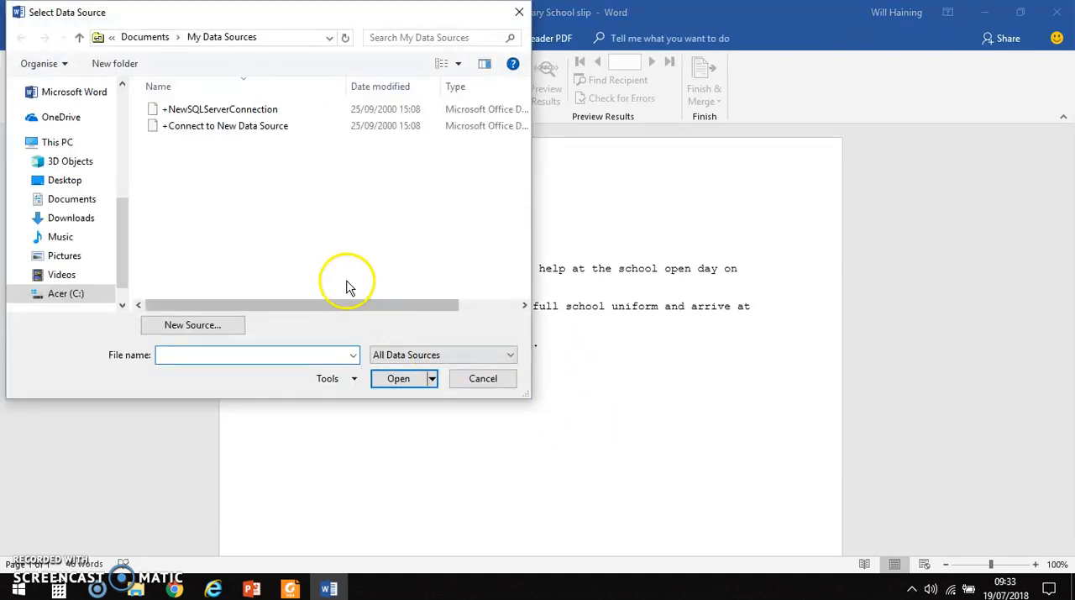
click(60, 184)
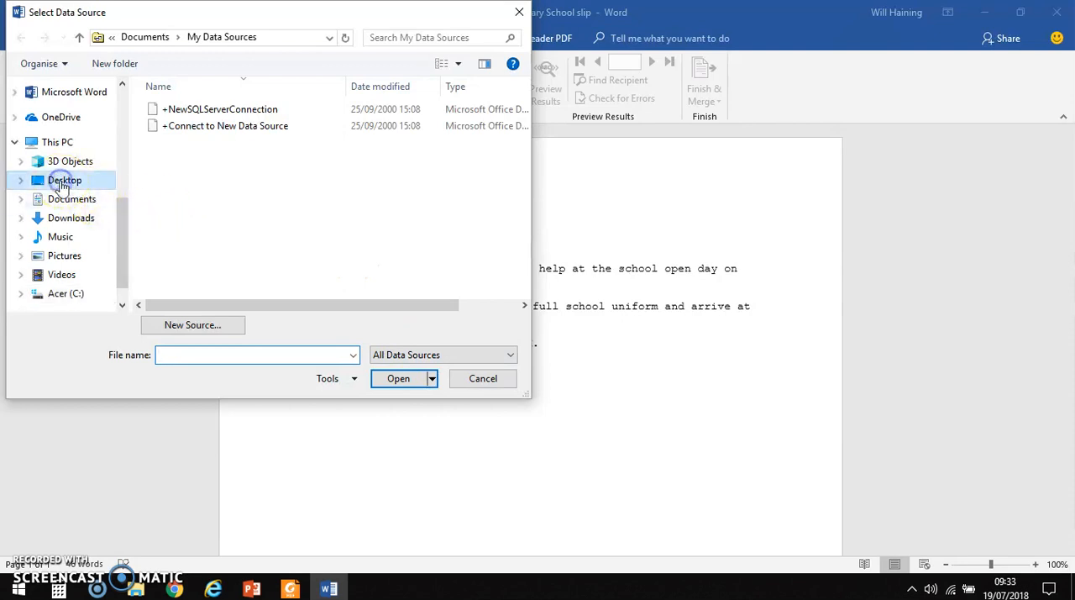
click(183, 241)
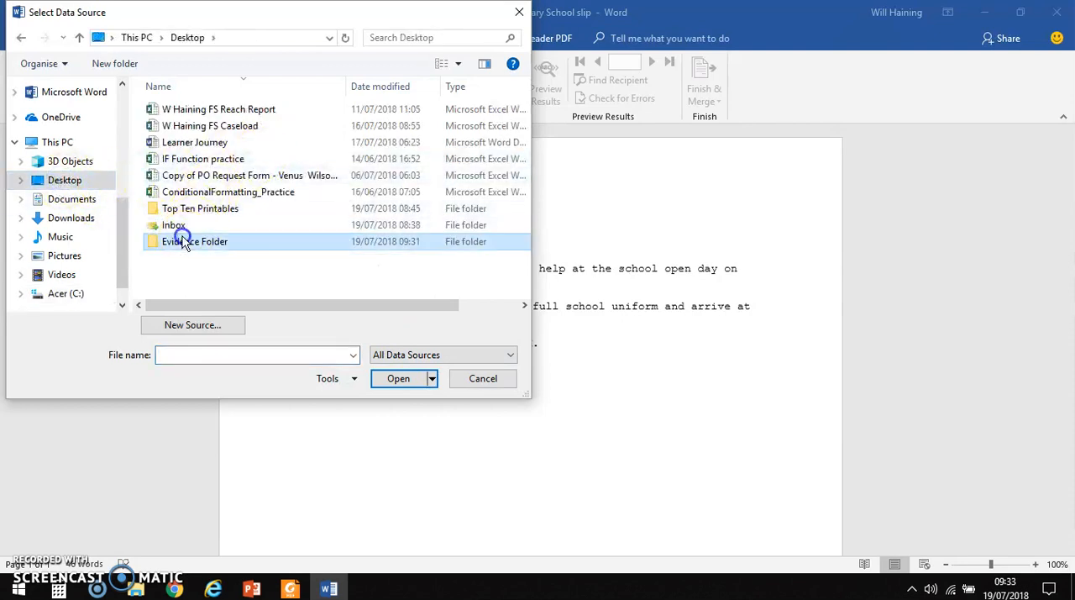
double_click(183, 241)
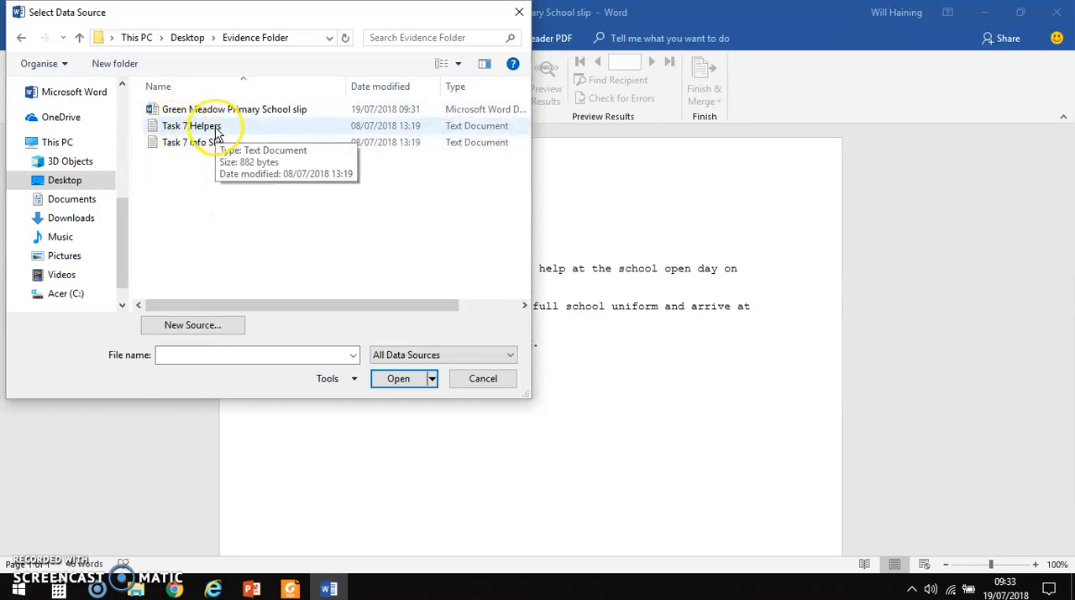
double_click(217, 128)
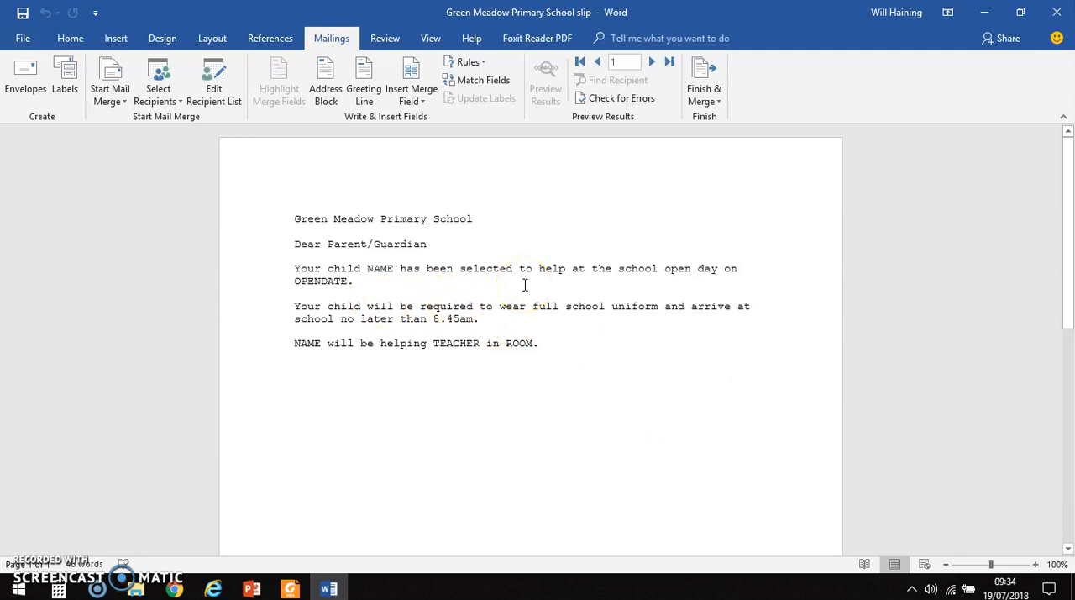
Step: Edit the recipient list so that only the children with Opendate 12/06/2011 are included in the merge
click(220, 94)
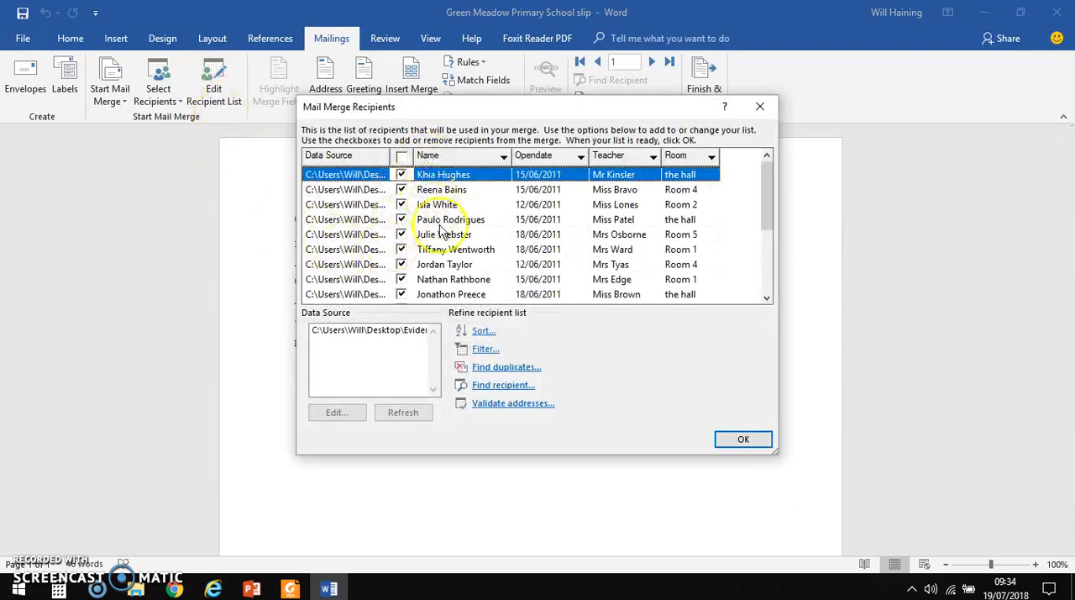
click(403, 158)
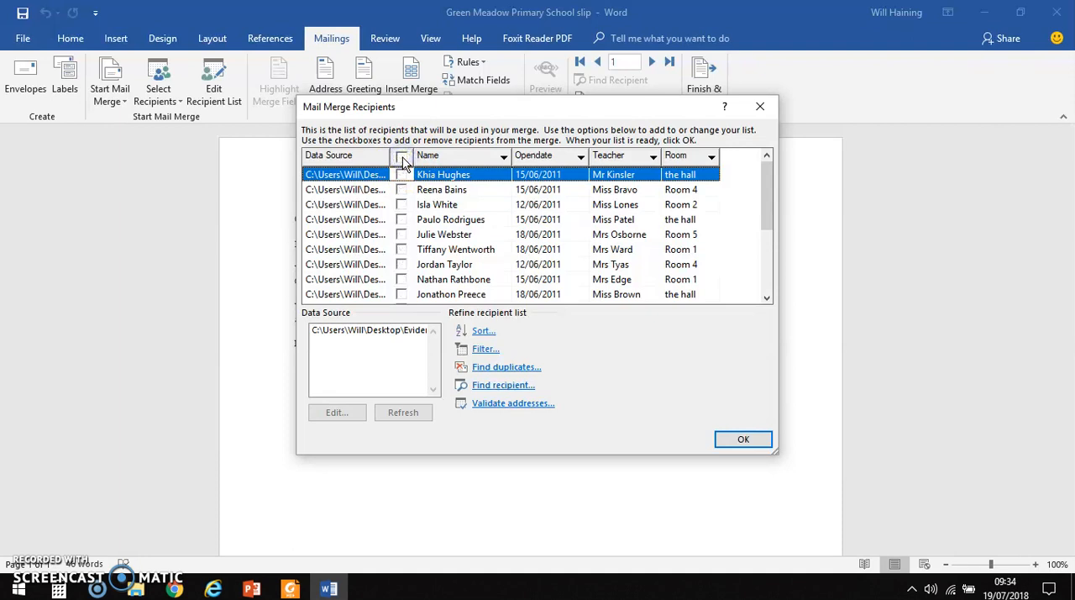
click(402, 205)
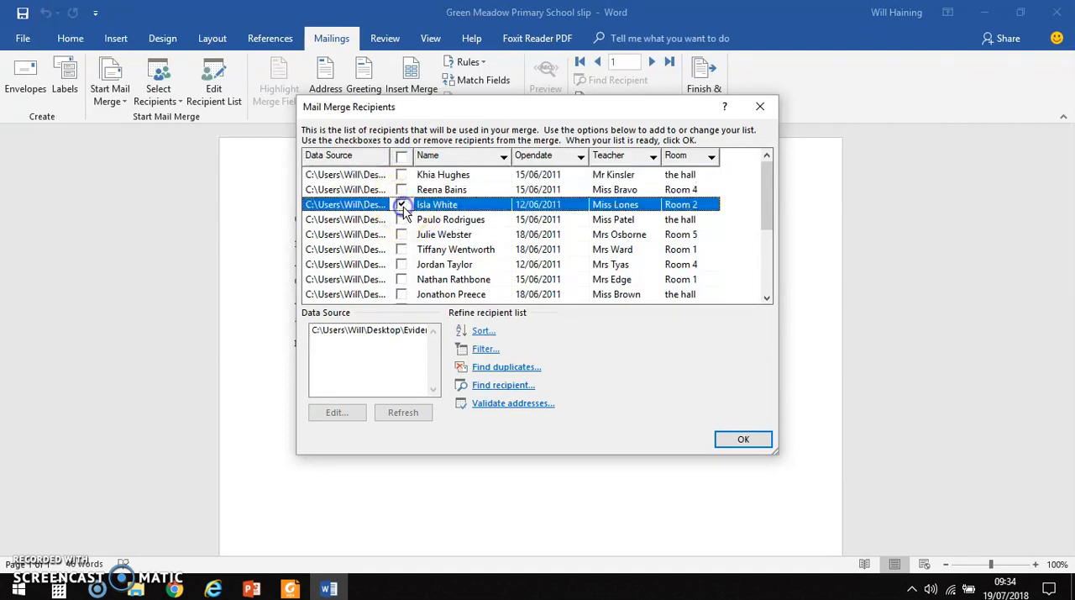
click(402, 264)
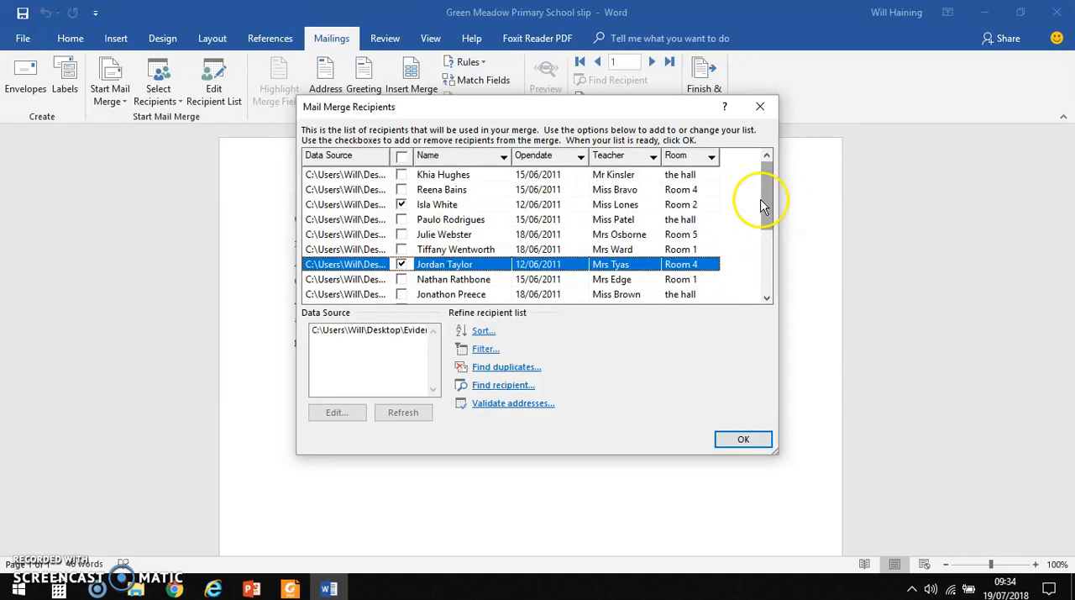
drag(770, 207, 768, 271)
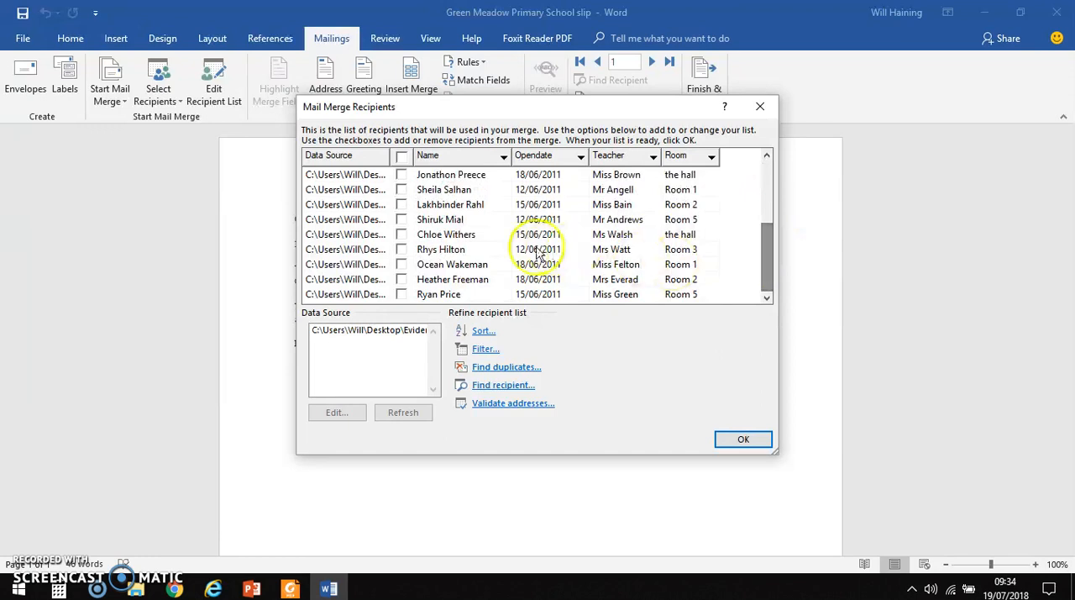
click(402, 189)
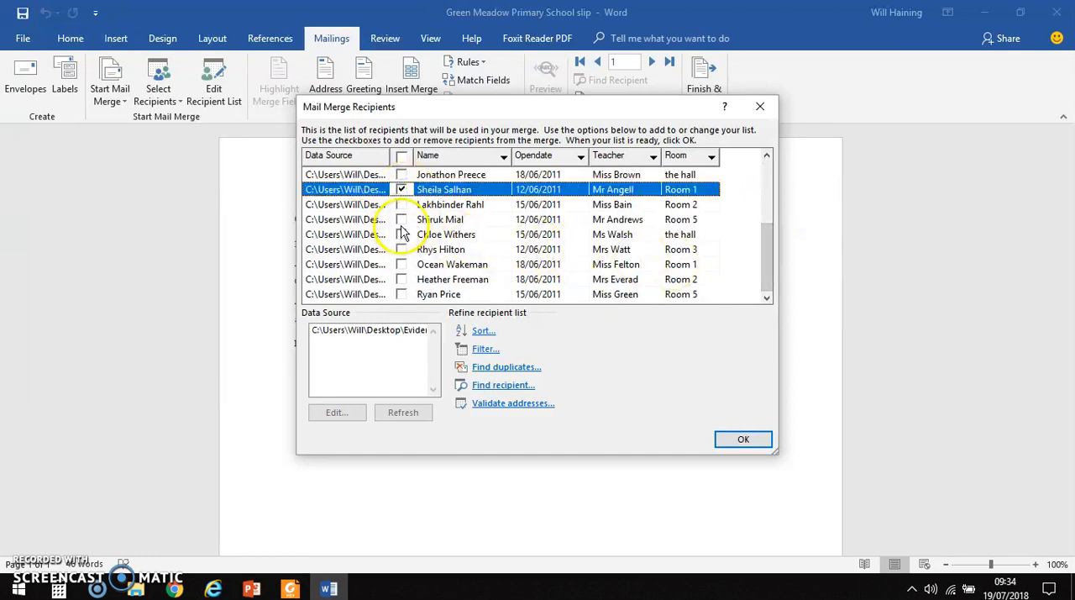
click(402, 220)
click(401, 250)
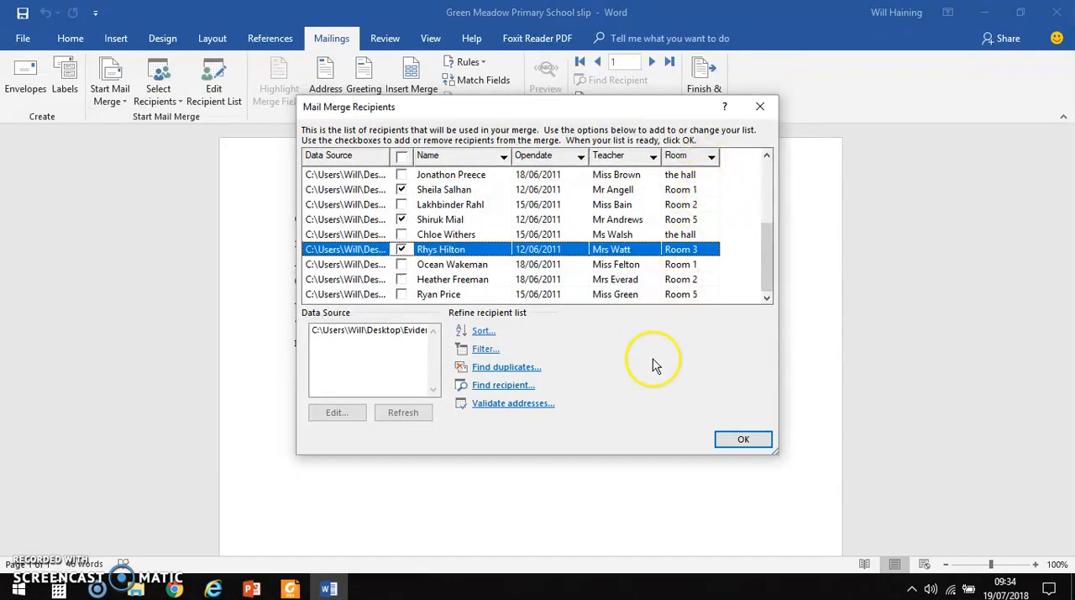
click(748, 440)
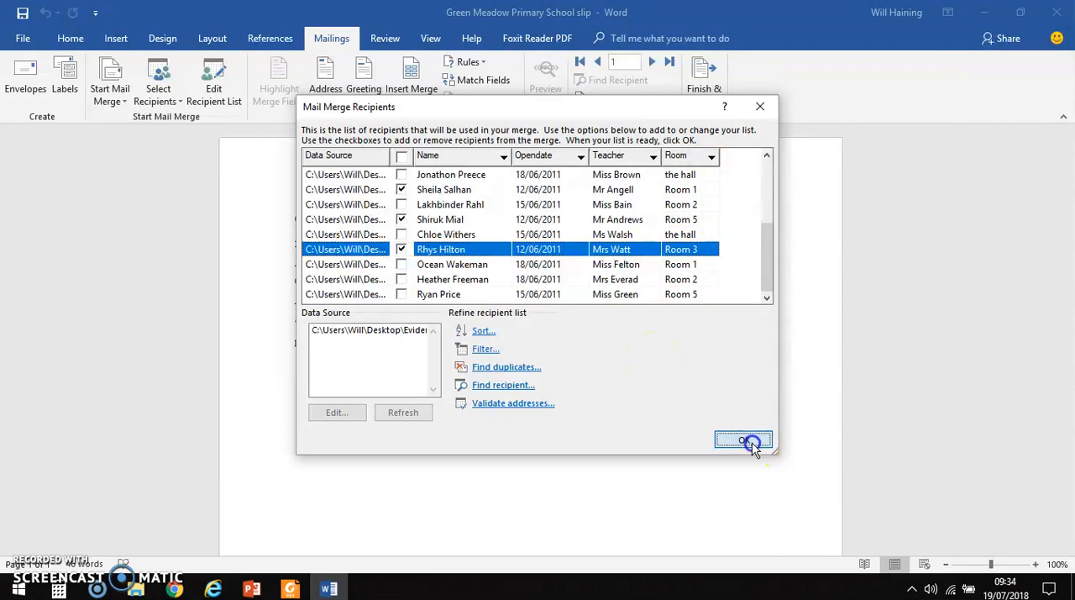
click(579, 436)
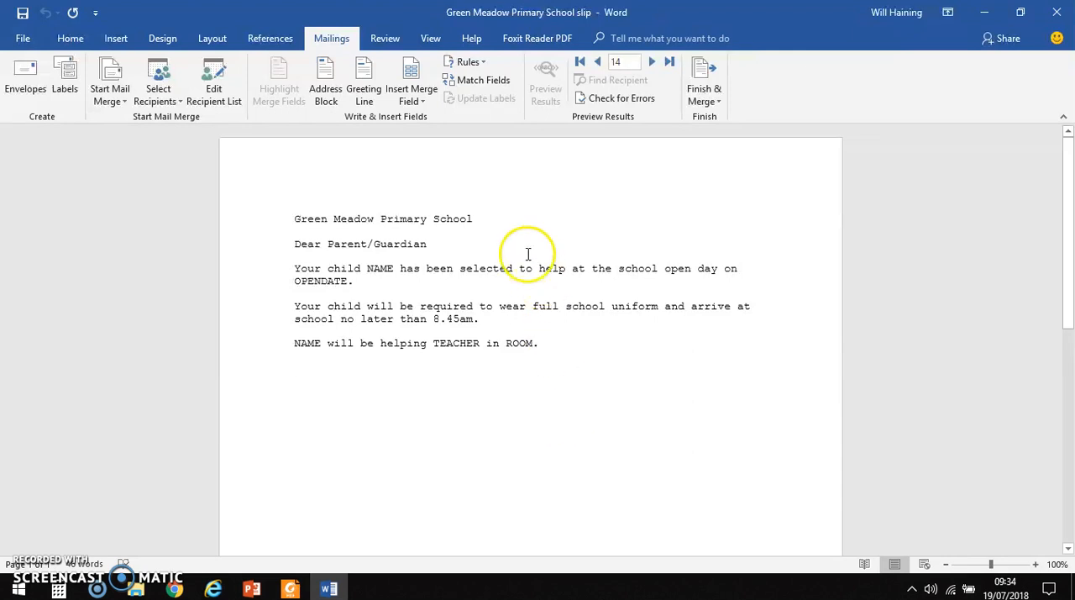
Step: Replace the NAME and OPENDATE placeholders in the first sentence with the Name and Opendate merge fields
click(395, 269)
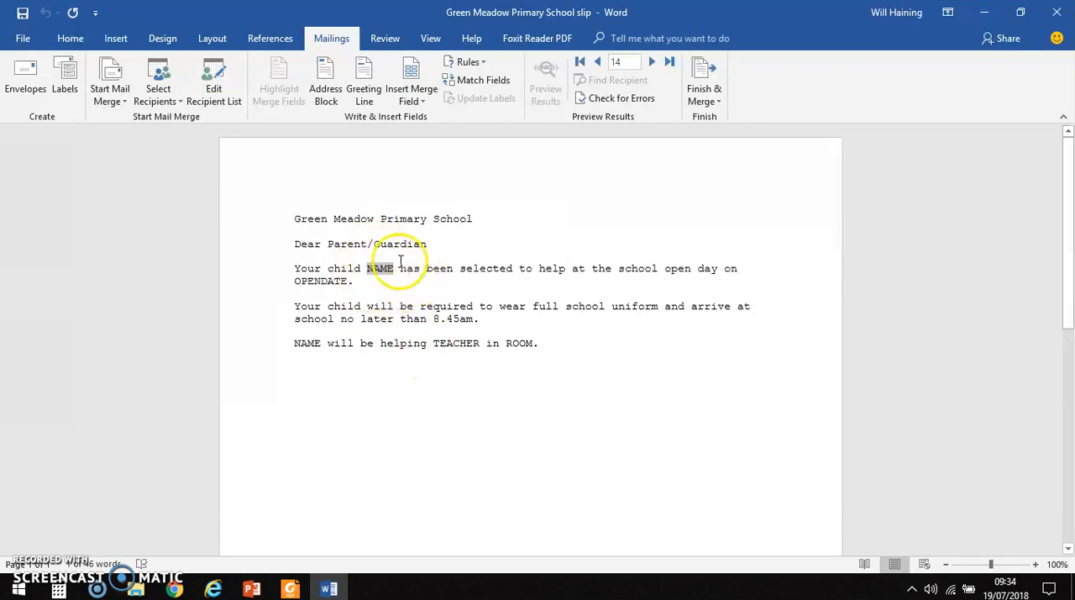
click(431, 100)
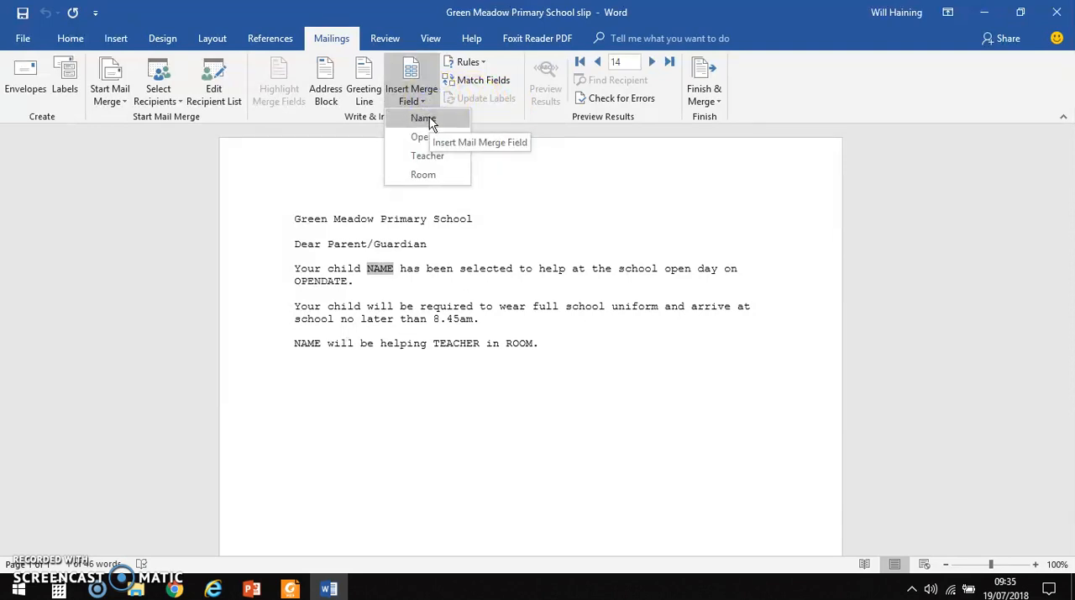
click(427, 118)
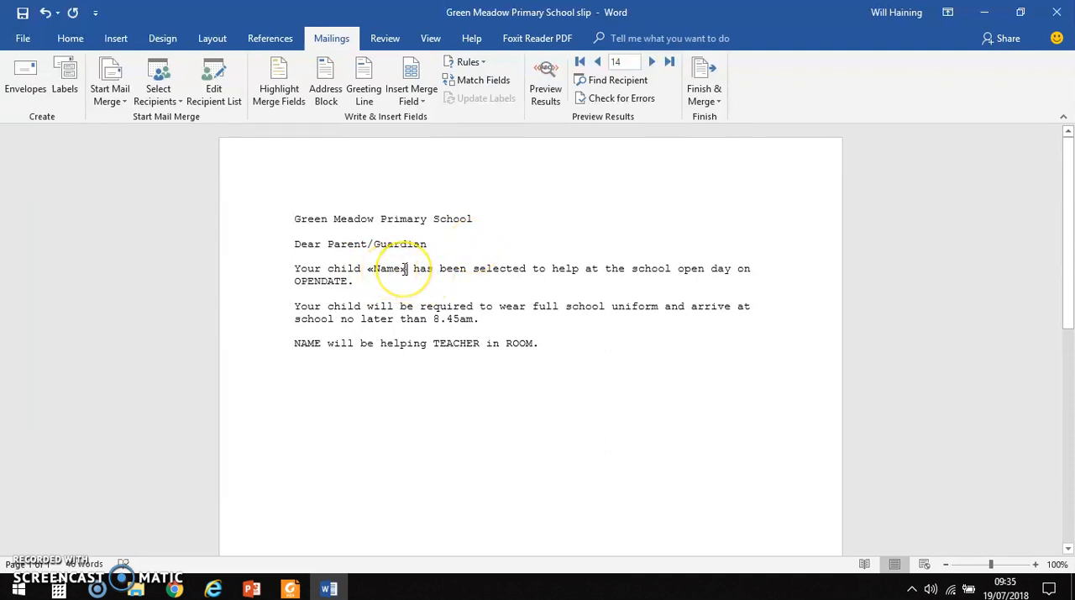
drag(348, 282, 294, 283)
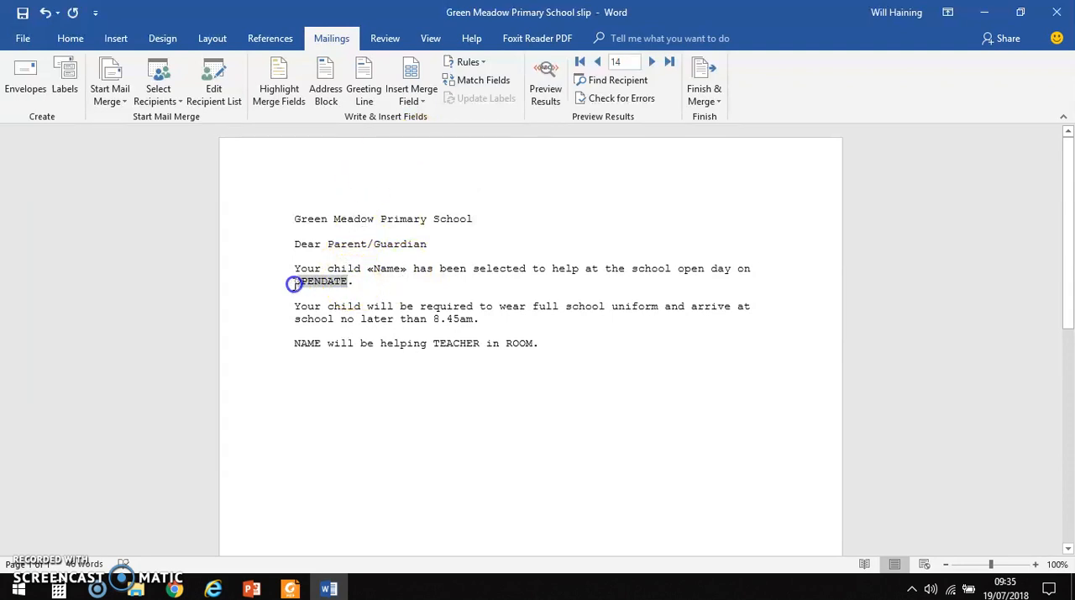
click(410, 96)
click(440, 135)
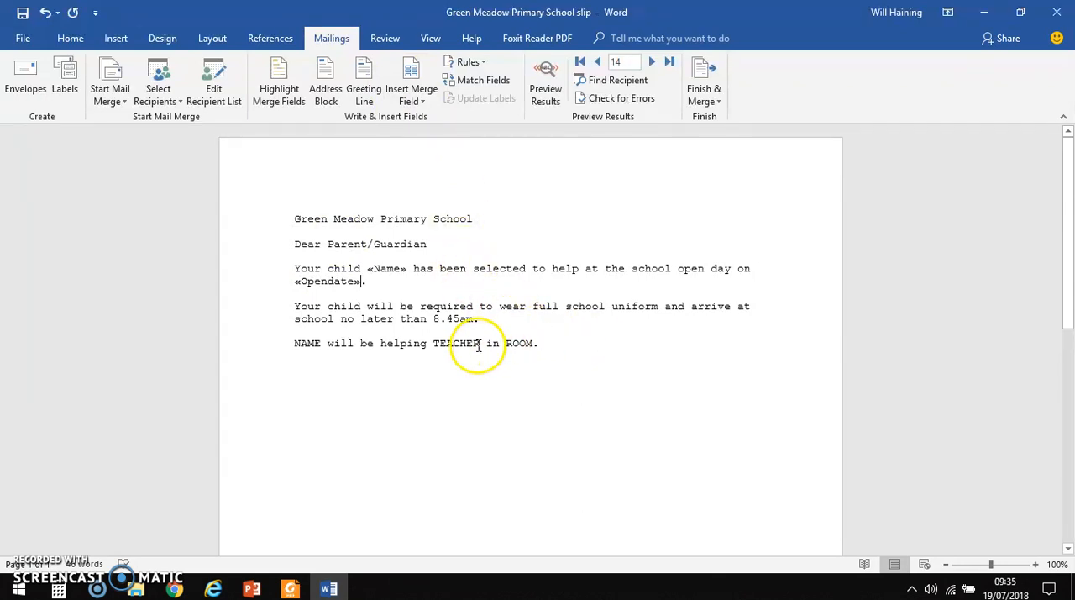
Step: Replace the TEACHER and ROOM placeholders in the last sentence with the Teacher and Room merge fields
drag(480, 343, 452, 346)
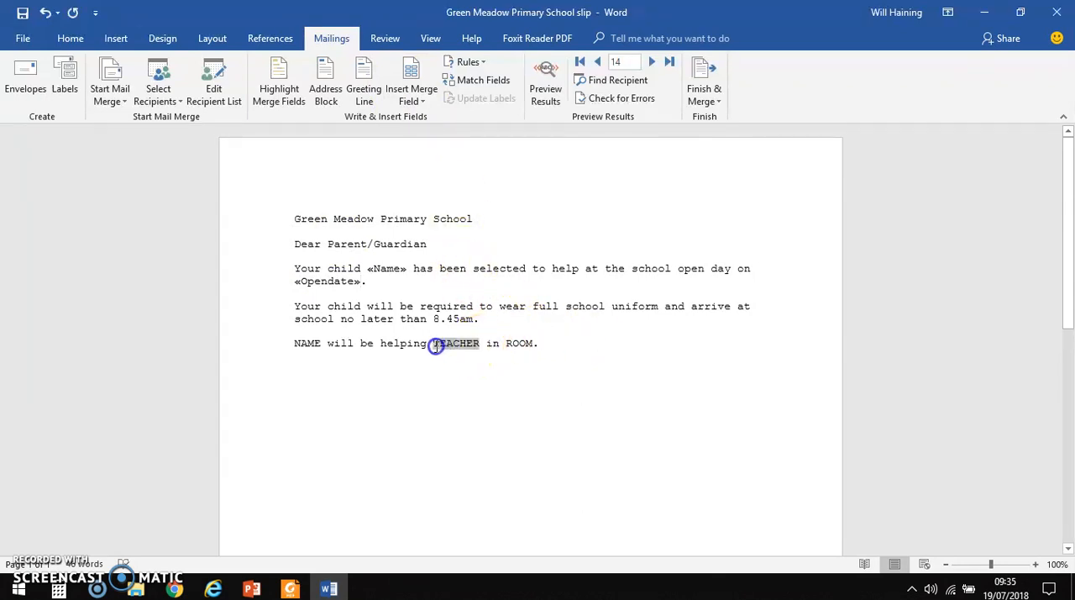
click(410, 95)
click(438, 151)
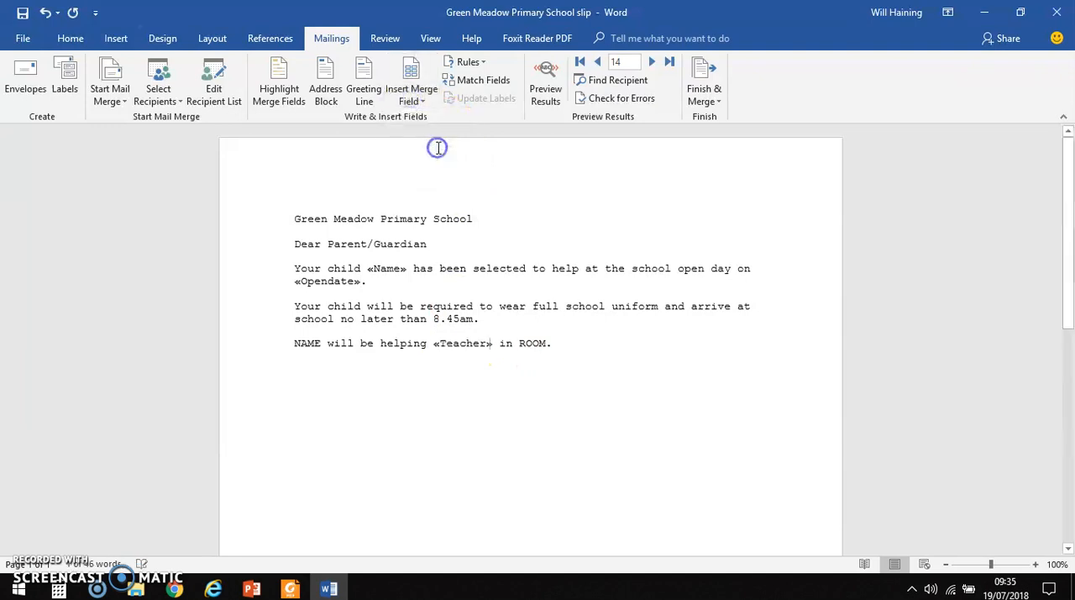
drag(547, 346, 518, 342)
click(411, 94)
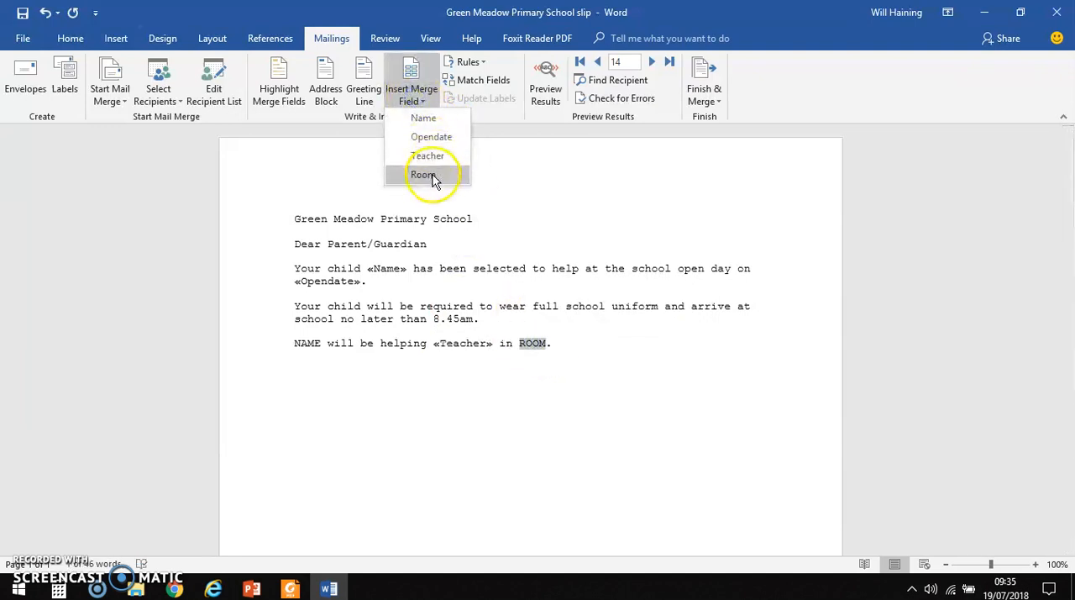
click(424, 175)
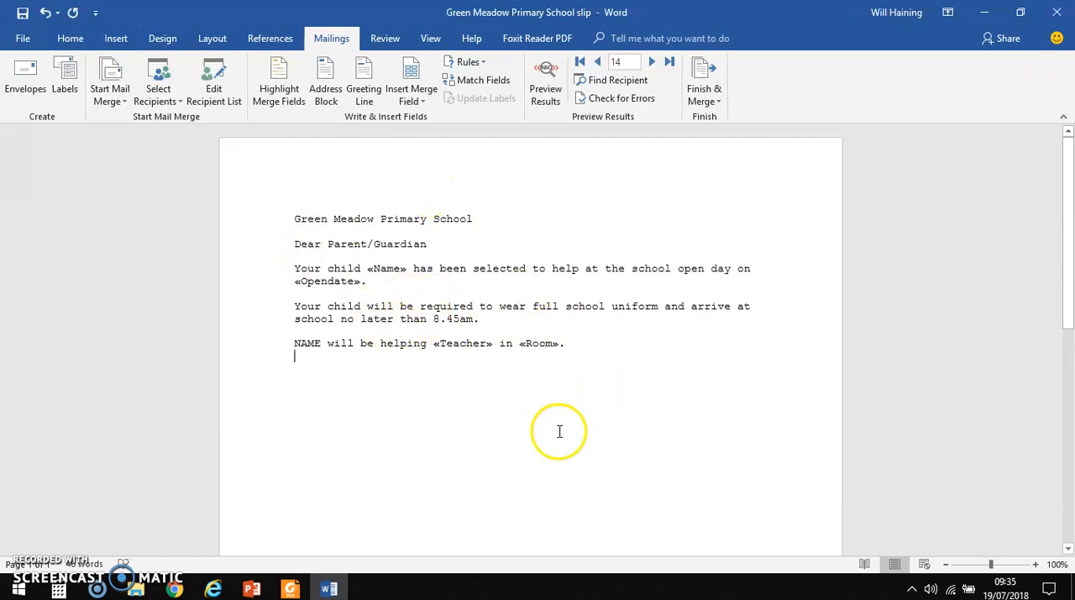
Step: Review the Task 7 instructions in Foxit Reader, check the Evidence Folder for an evidence document, and return to the slip in Word
click(289, 588)
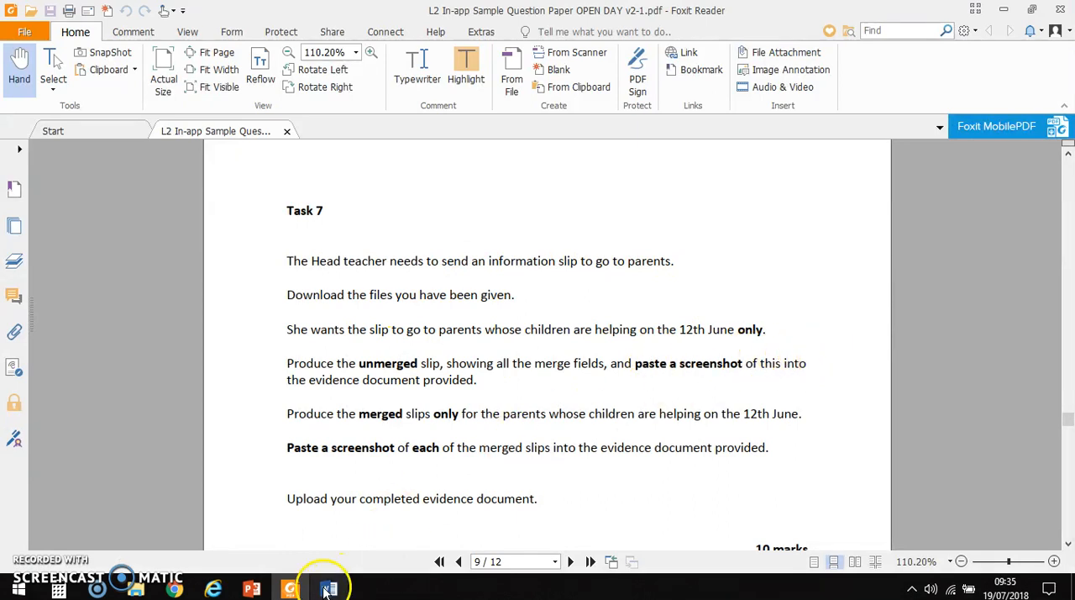
mouse_move(293, 590)
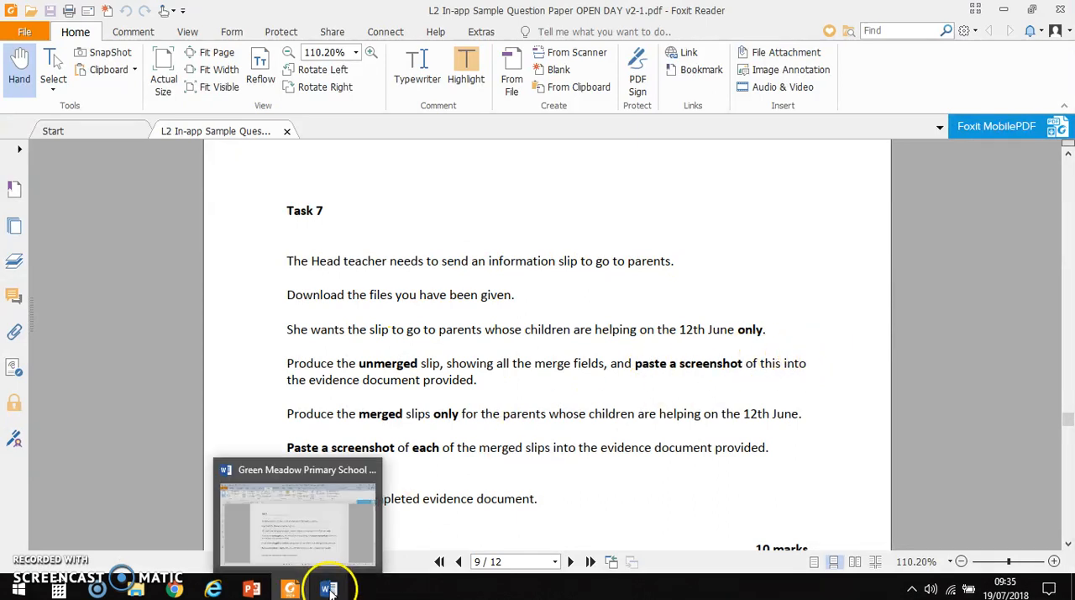
click(328, 588)
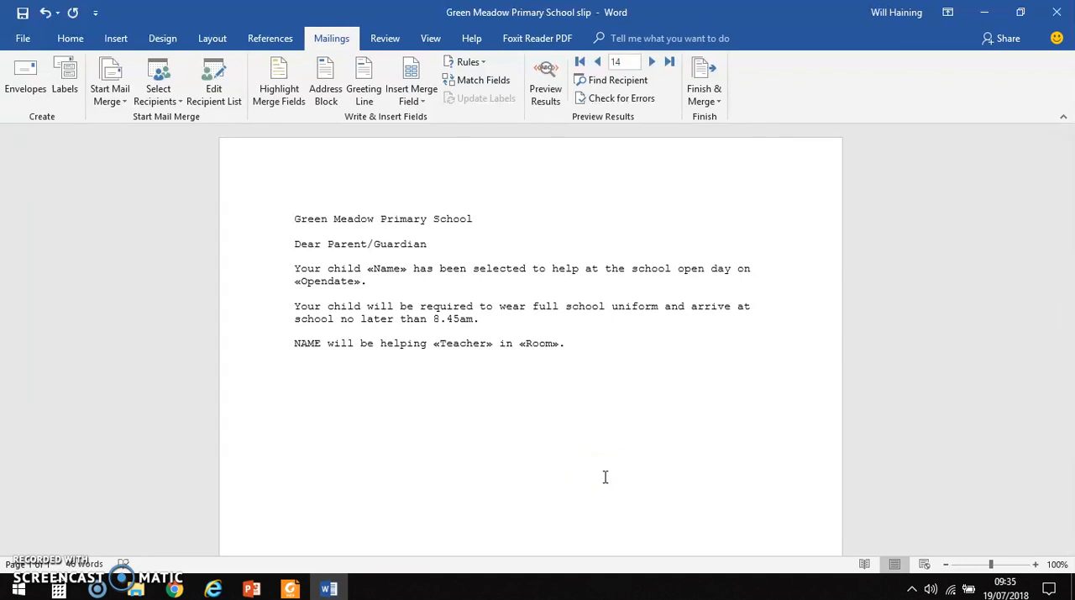
click(136, 590)
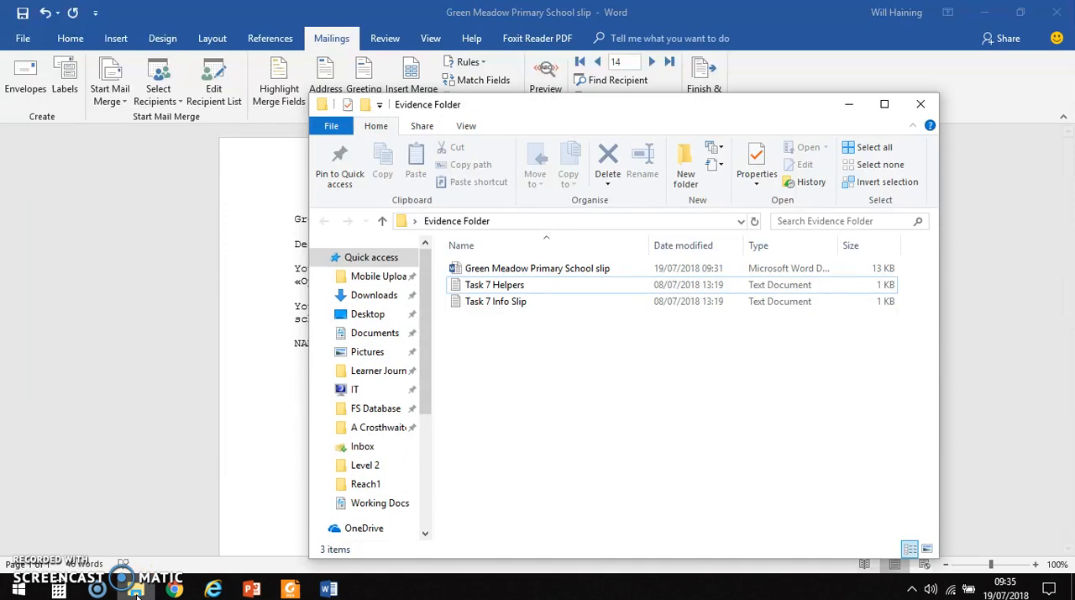
click(136, 590)
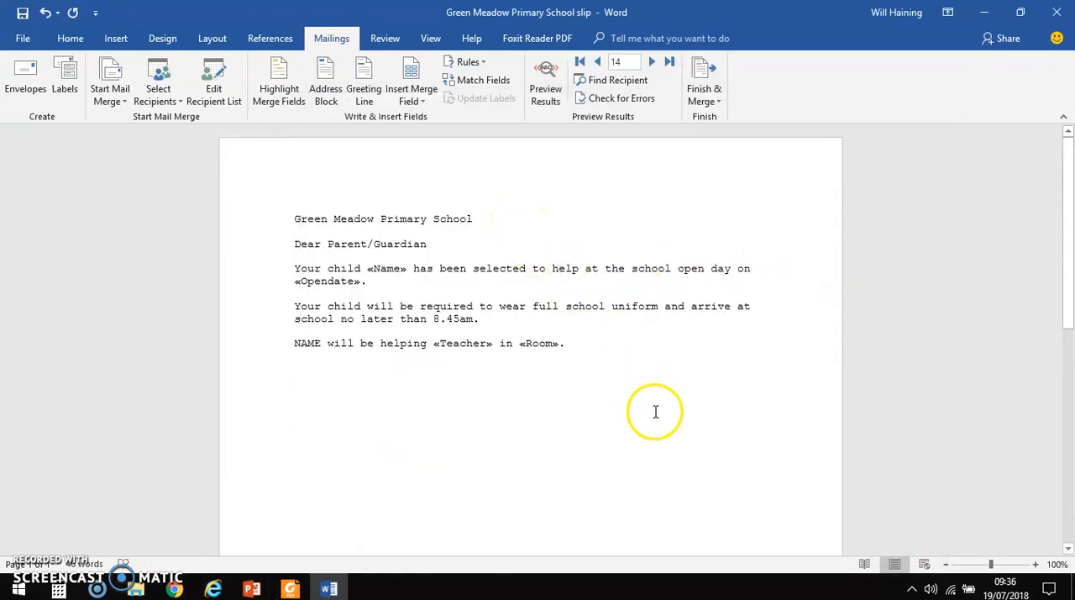
click(290, 588)
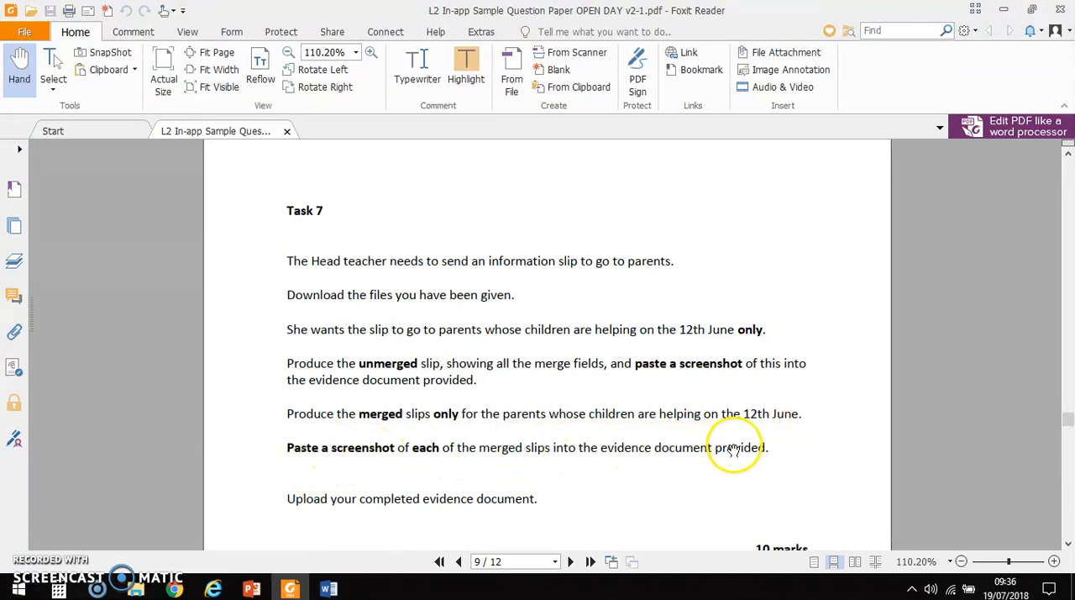
click(329, 586)
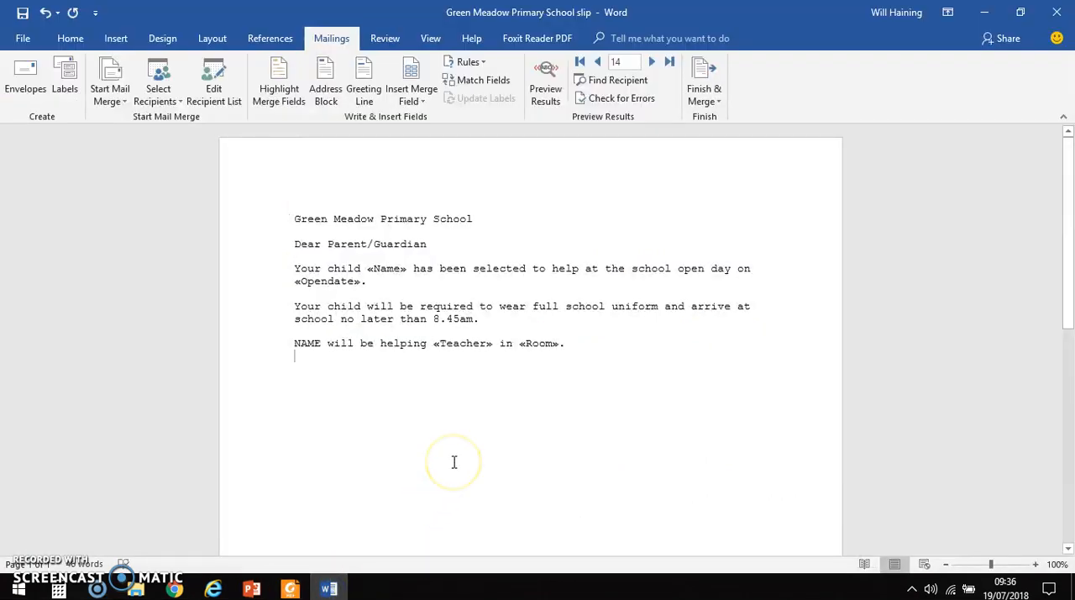
Step: Preview the merged slips, step back through the recipient records to record 3, and return to the merge field view
click(561, 490)
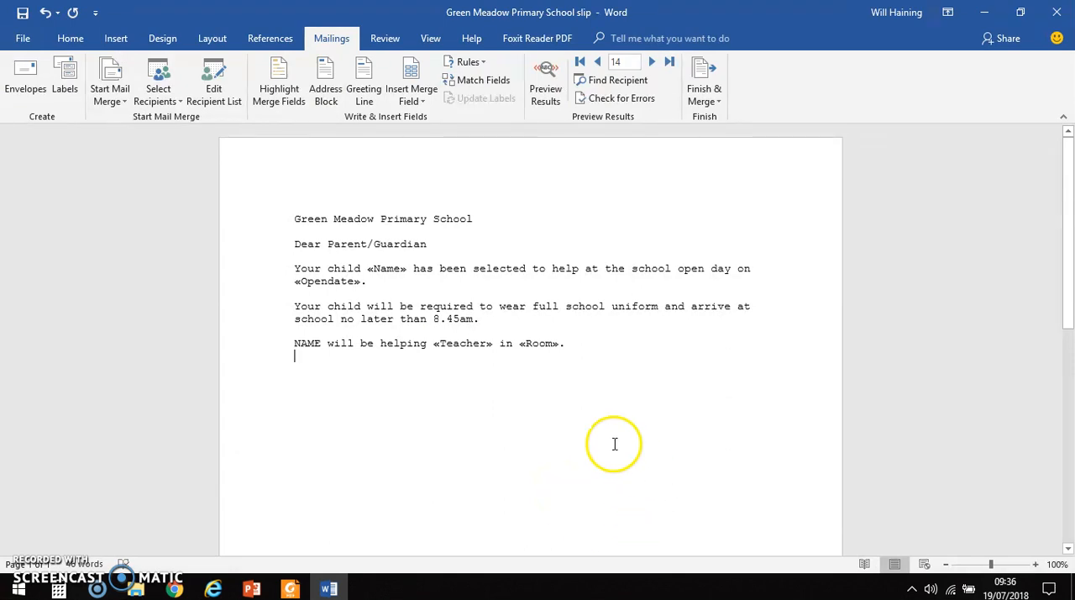
click(558, 94)
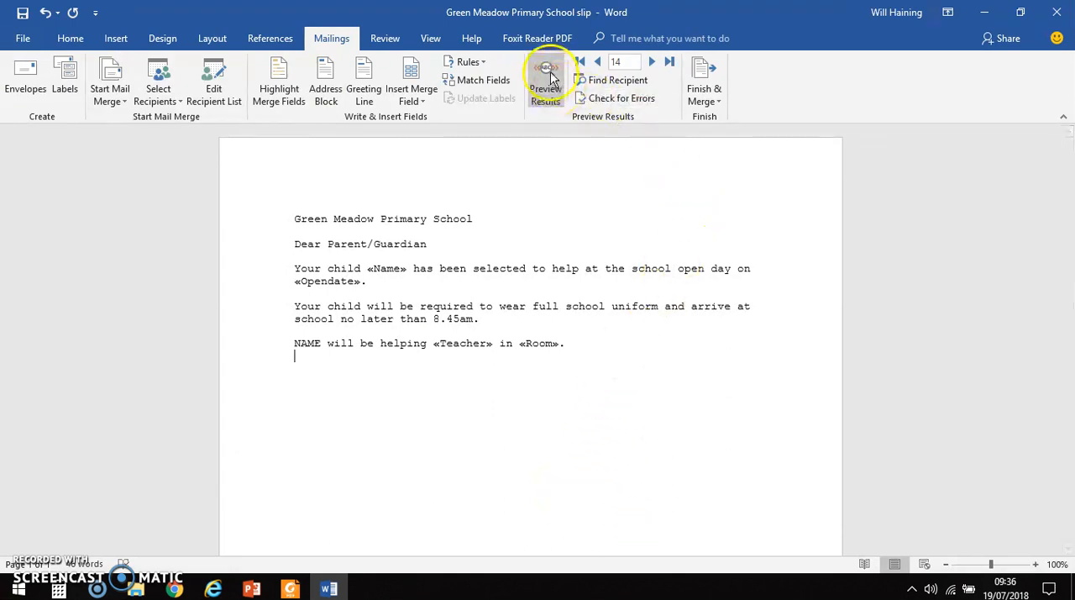
click(544, 71)
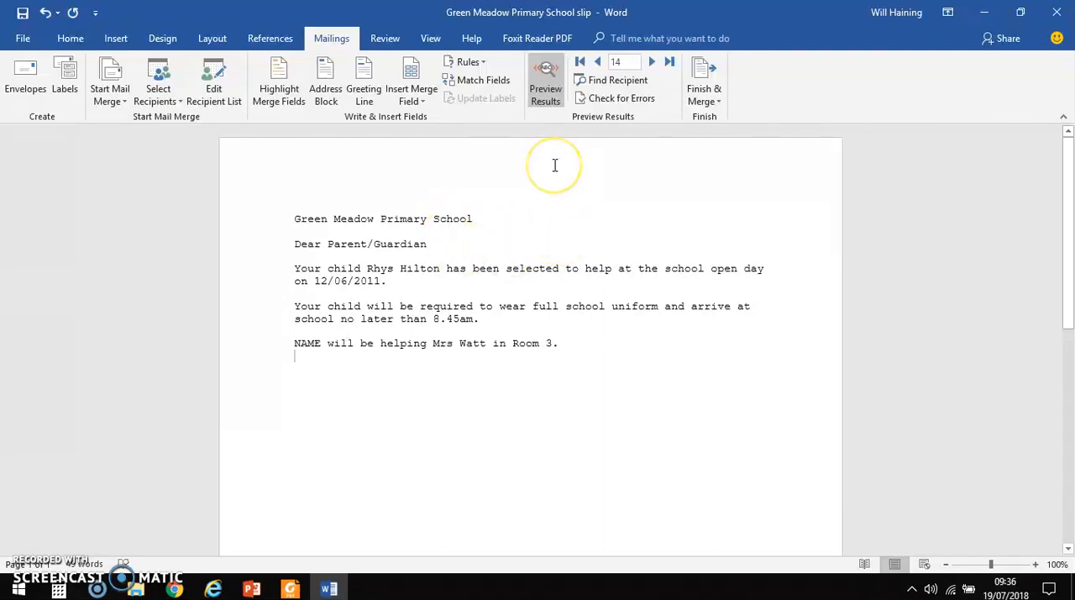
click(599, 62)
click(599, 62)
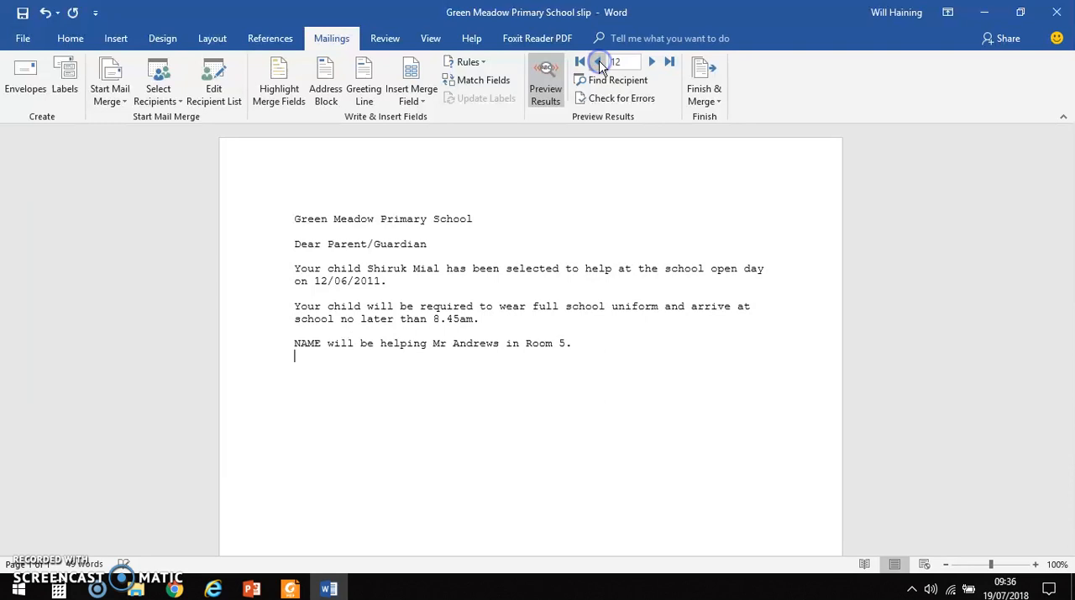
click(599, 62)
click(599, 62)
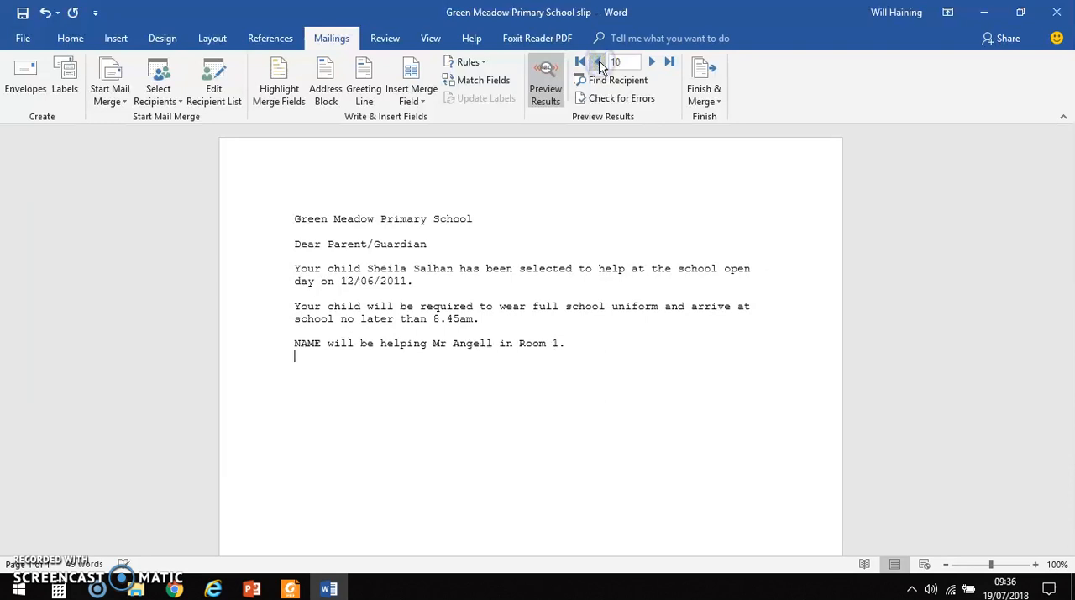
click(598, 62)
click(599, 62)
click(599, 62)
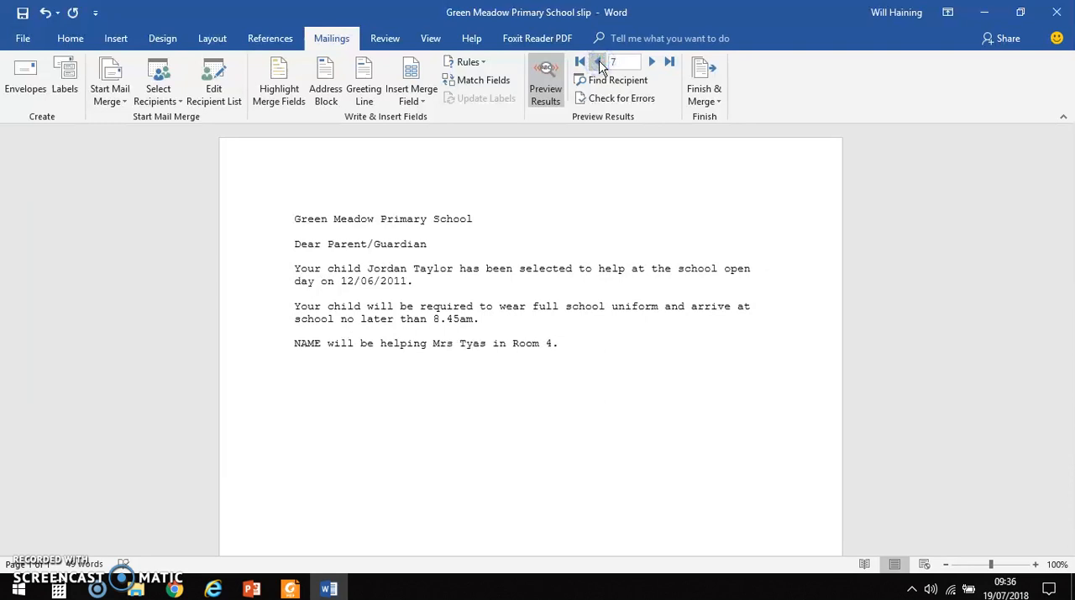
click(599, 62)
click(598, 63)
click(599, 62)
click(599, 63)
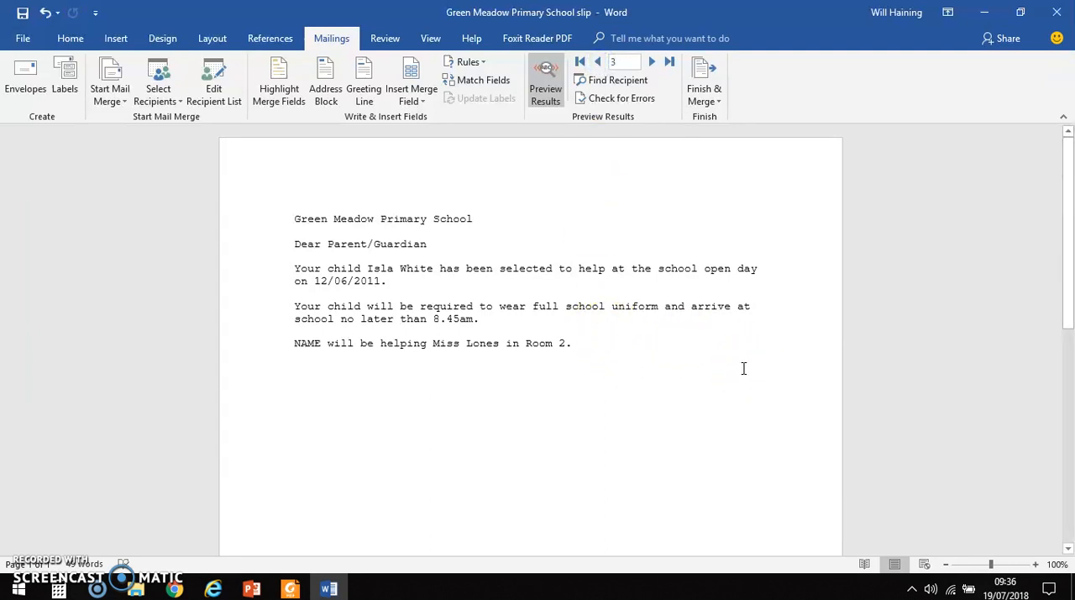
click(675, 387)
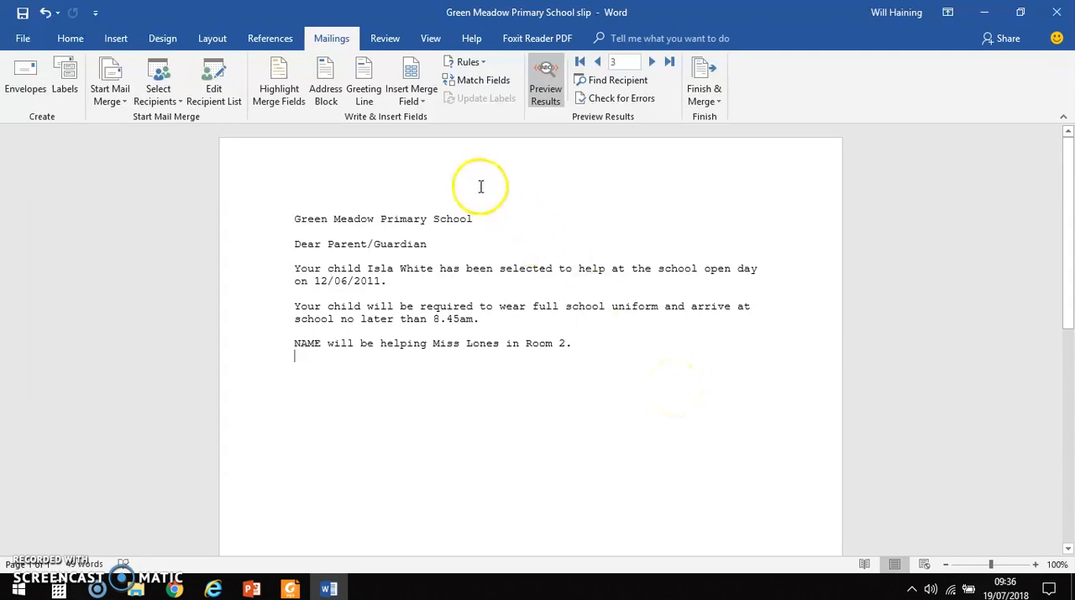
click(551, 69)
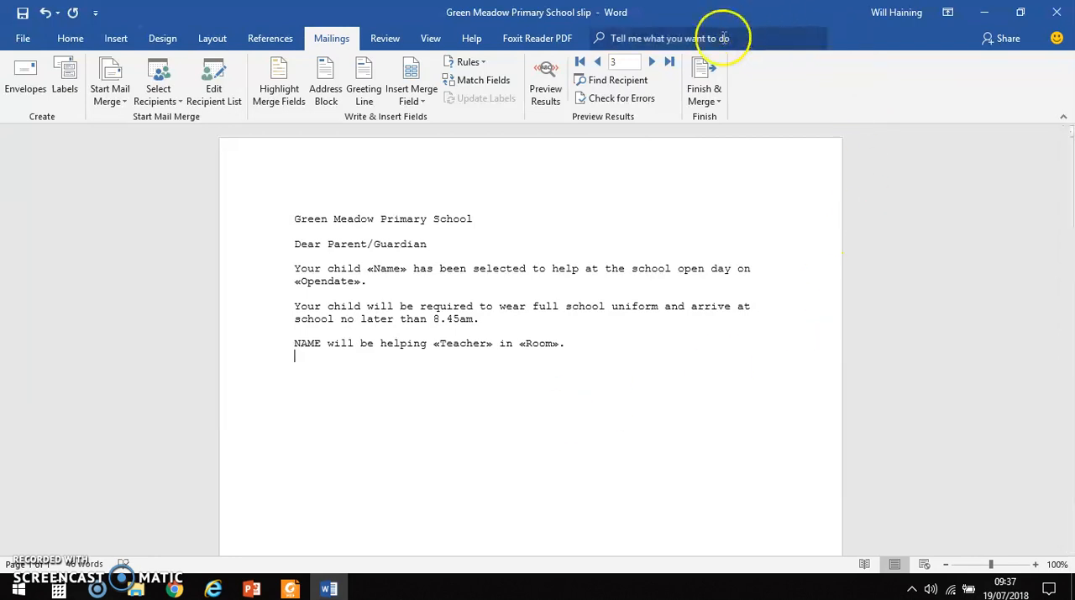
Step: Print the merge for all records with the Foxit Reader PDF Printer and save it on the Desktop as Green Meadow Primary School slip
click(705, 95)
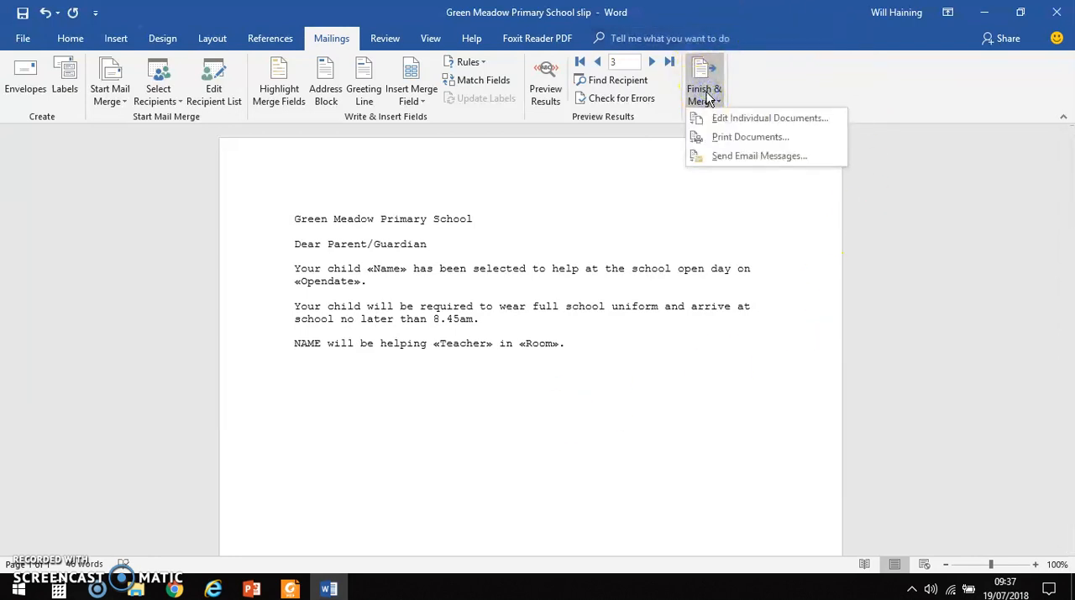
click(744, 137)
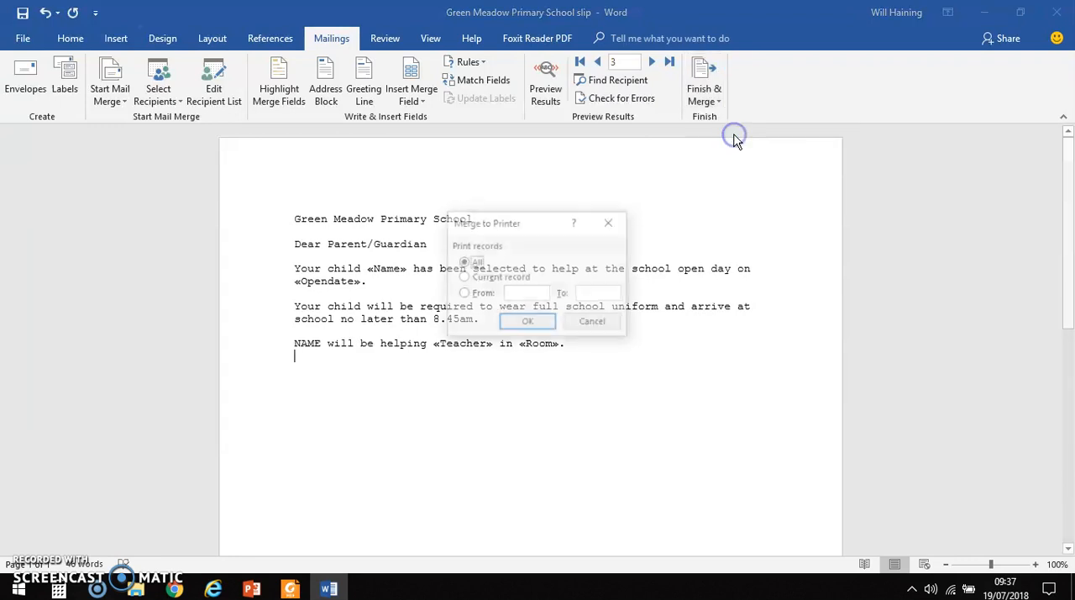
click(531, 321)
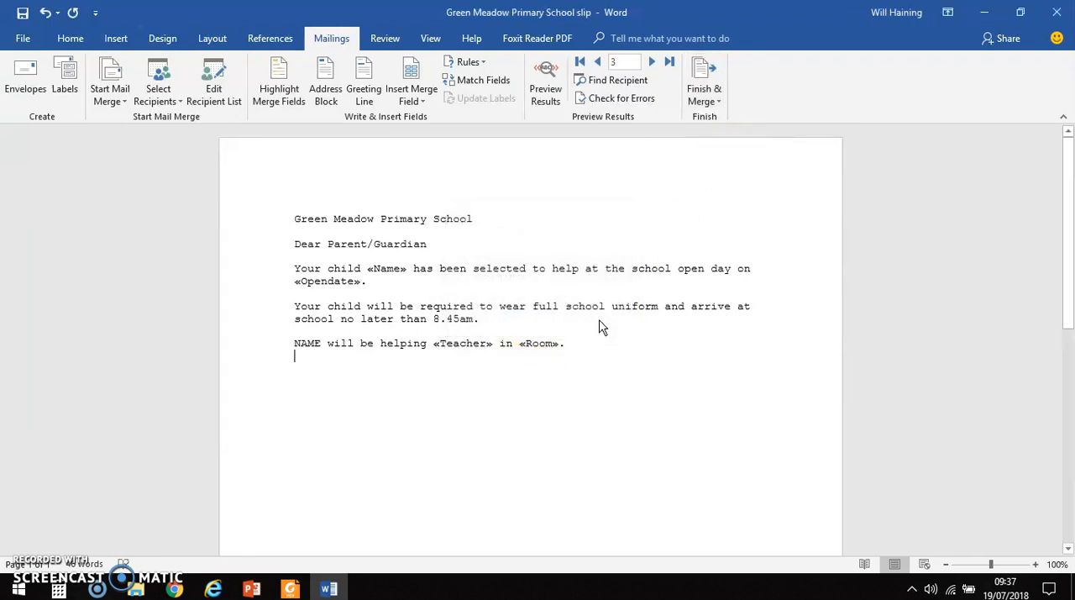
click(579, 162)
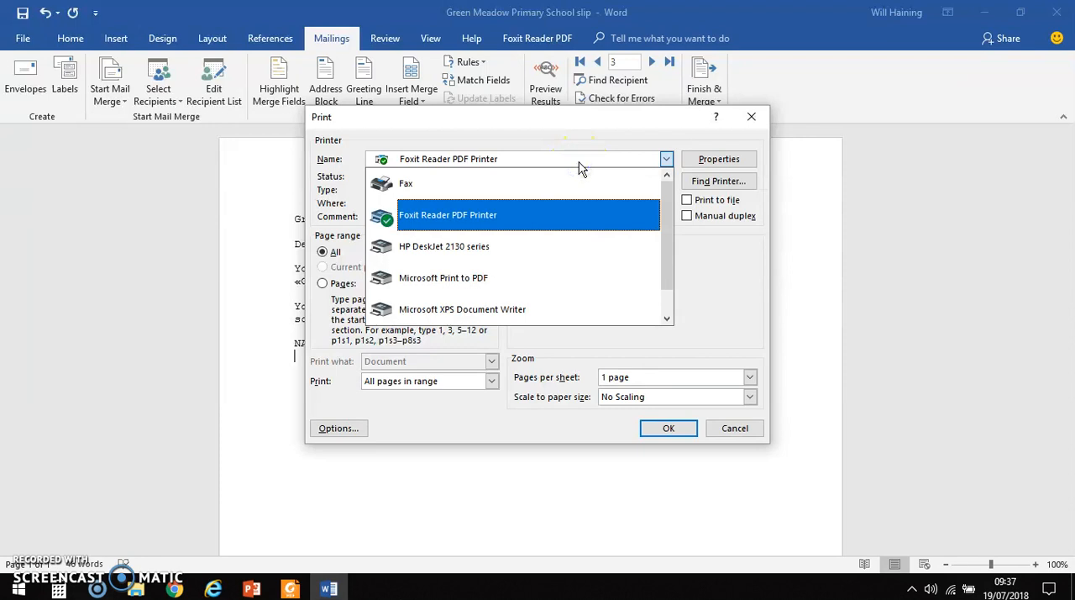
click(494, 216)
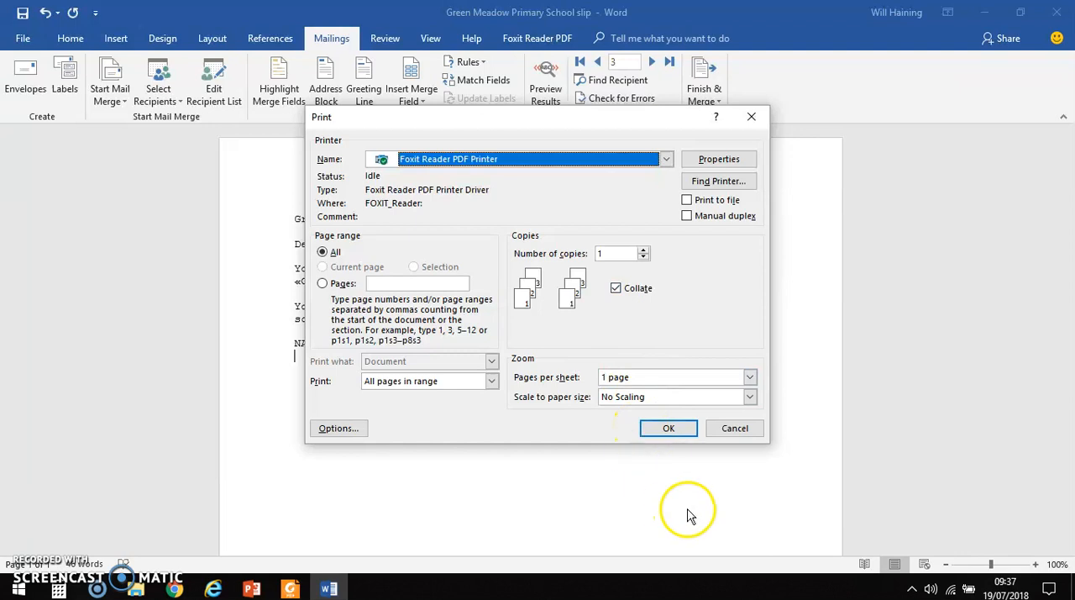
click(668, 430)
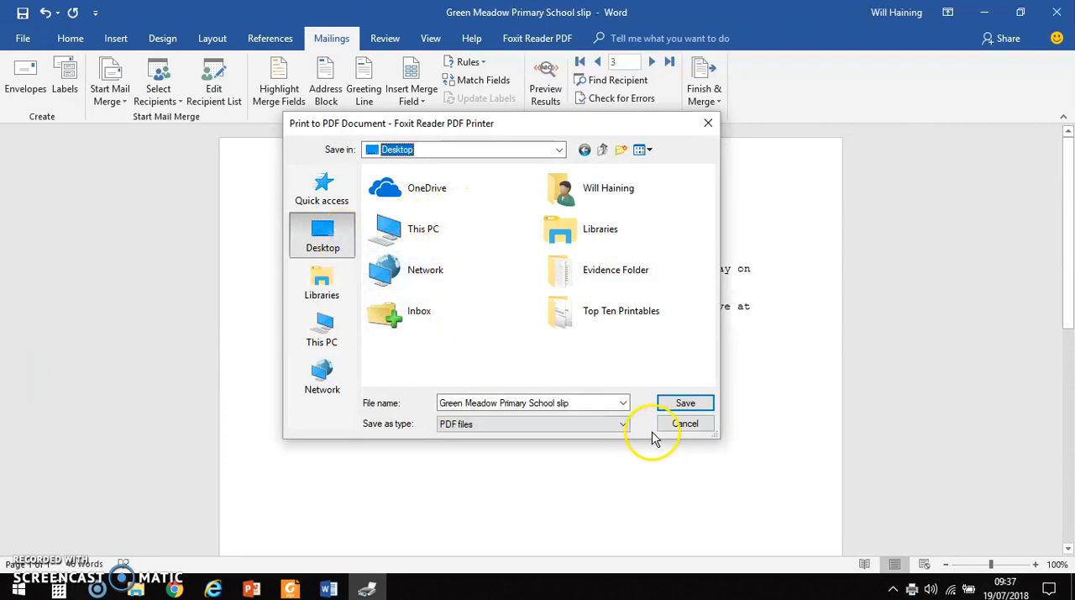
double_click(576, 402)
click(576, 402)
click(683, 404)
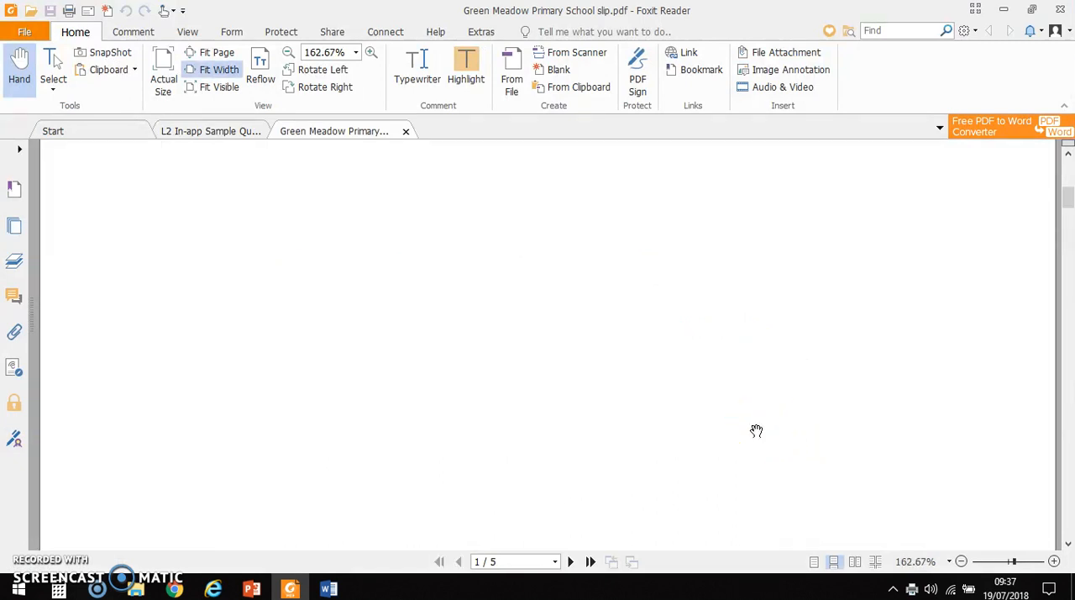
Step: Examine each merged slip in the PDF from the first page to the last at a reduced zoom
click(1008, 561)
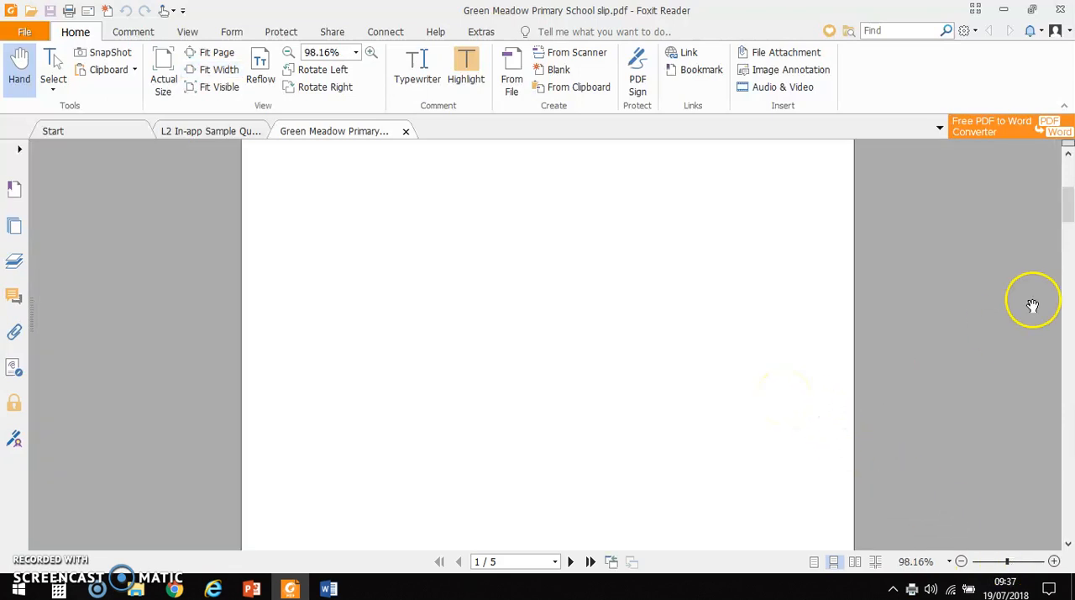
drag(1070, 211, 1070, 188)
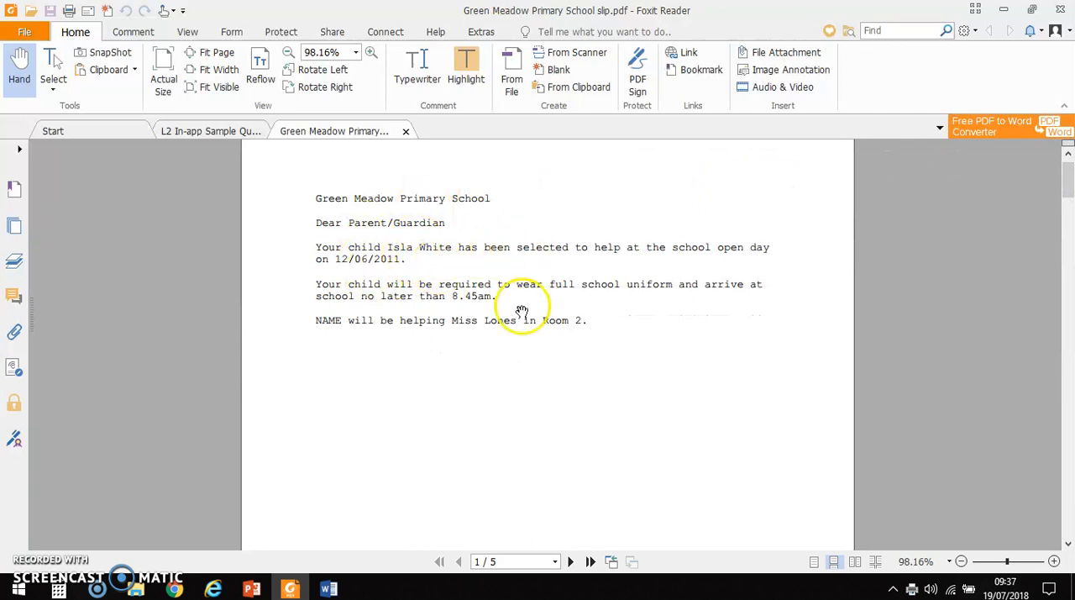
scroll(555, 336, down, 10)
scroll(555, 338, down, 10)
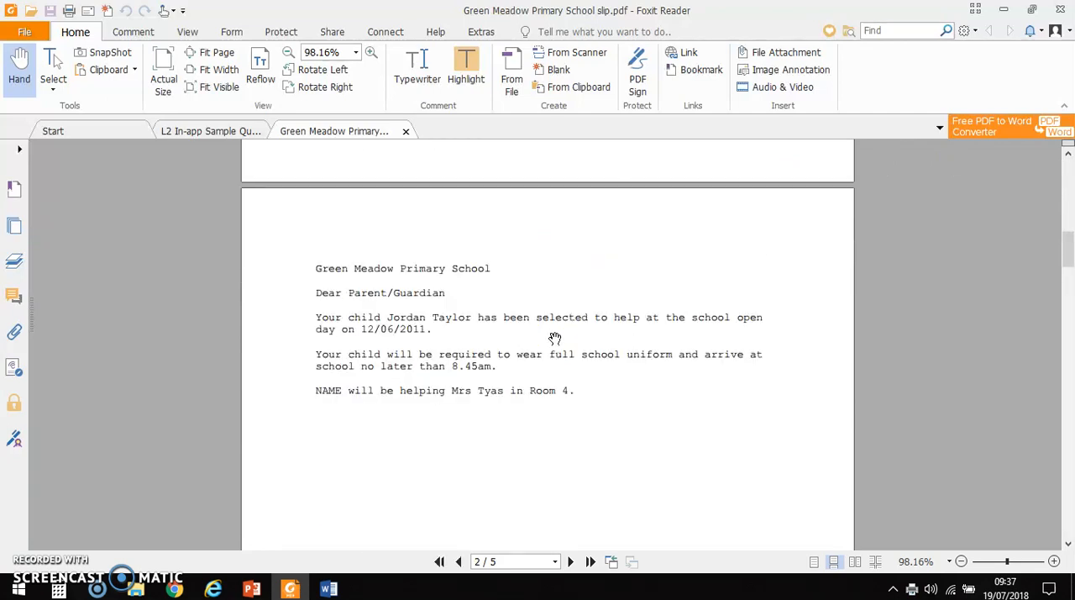
scroll(555, 339, down, 10)
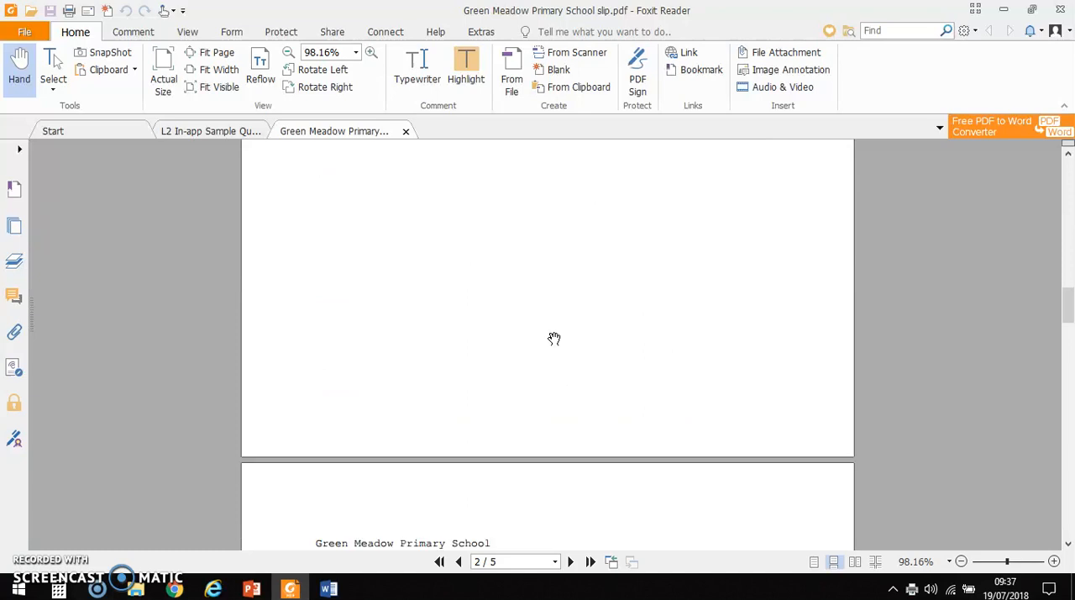
scroll(554, 338, down, 10)
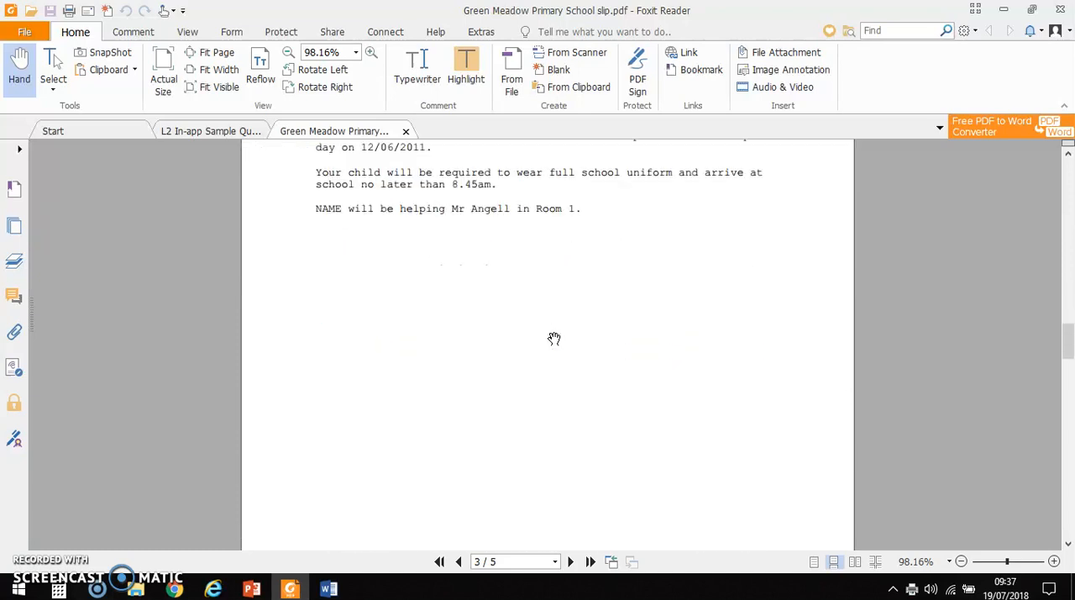
scroll(554, 338, down, 2)
click(526, 349)
scroll(526, 349, down, 9)
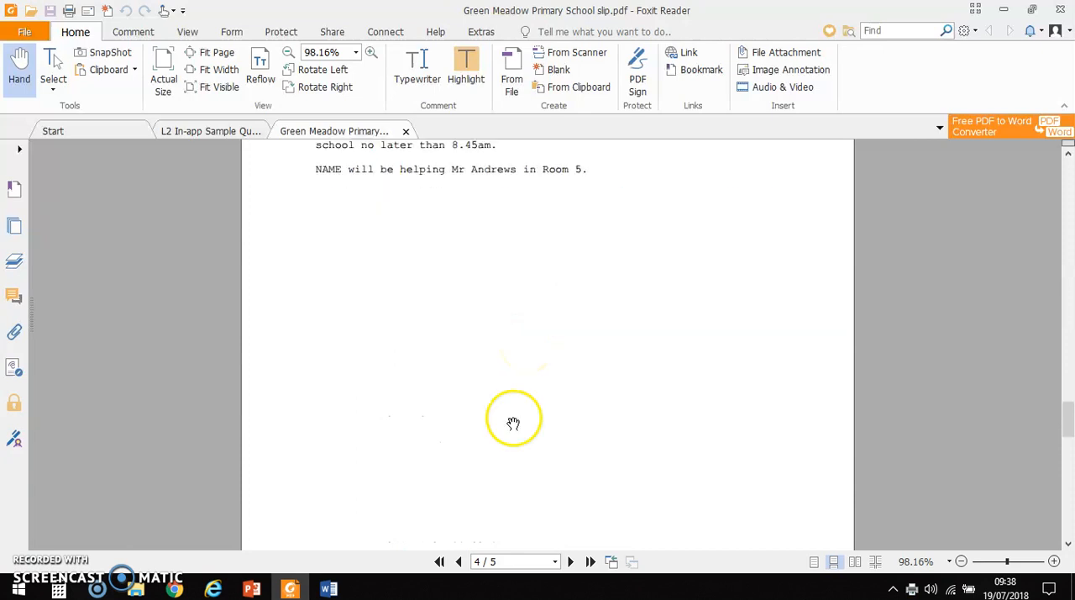
scroll(620, 378, down, 1)
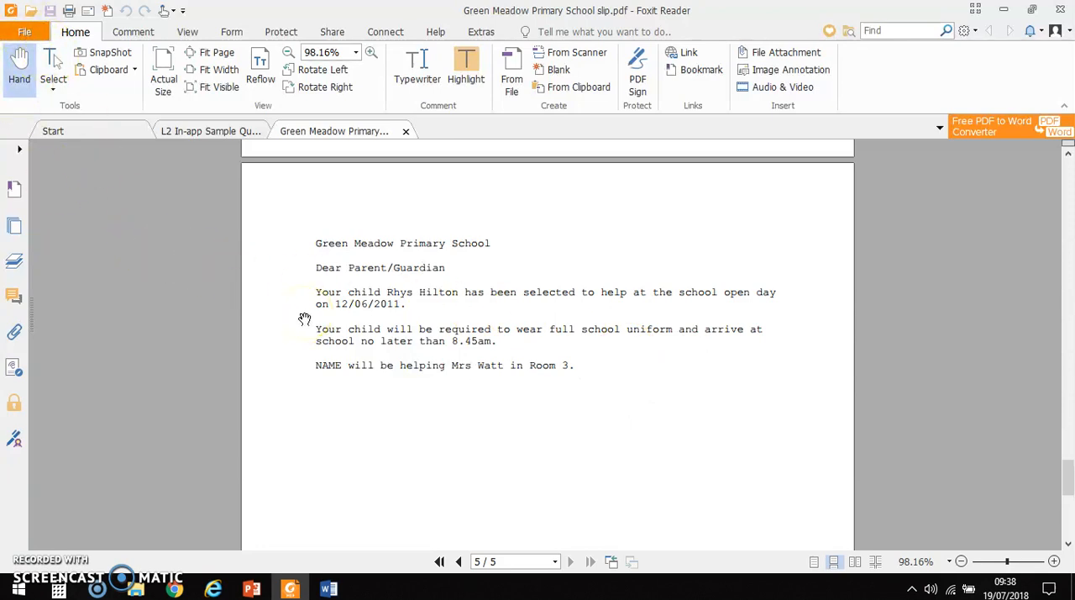
Step: Reopen the L2 In-app Sample Question Paper in Foxit Reader and review the Task 7 evidence requirements
click(291, 593)
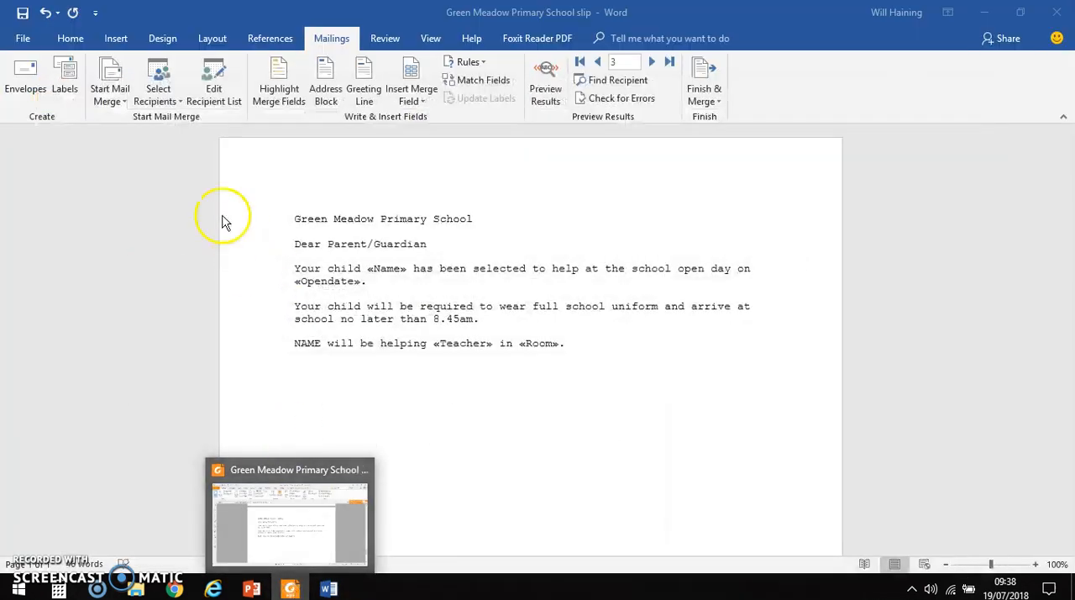
click(294, 591)
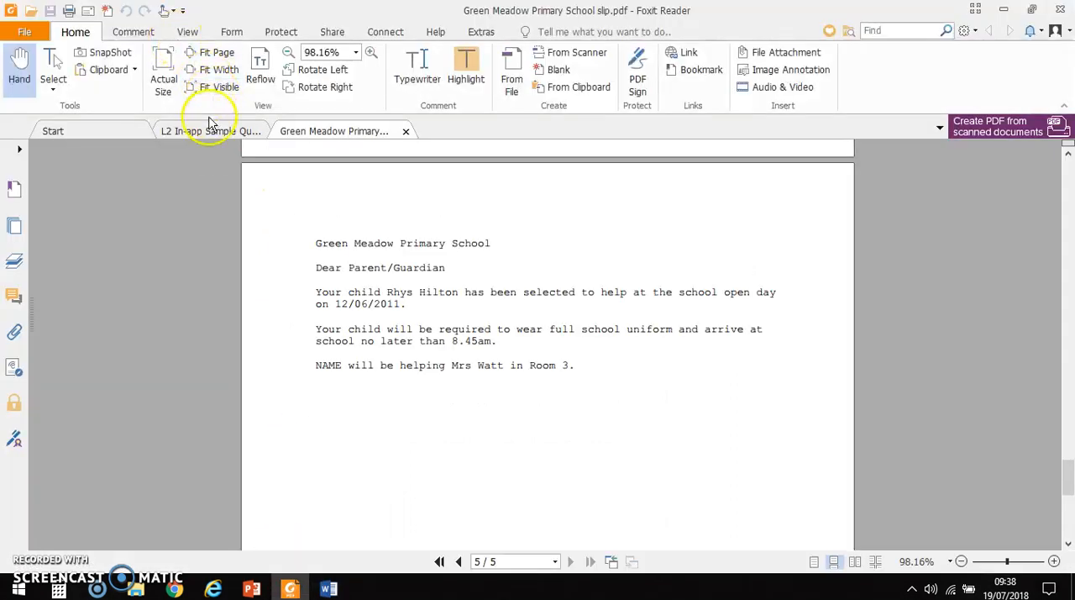
click(209, 131)
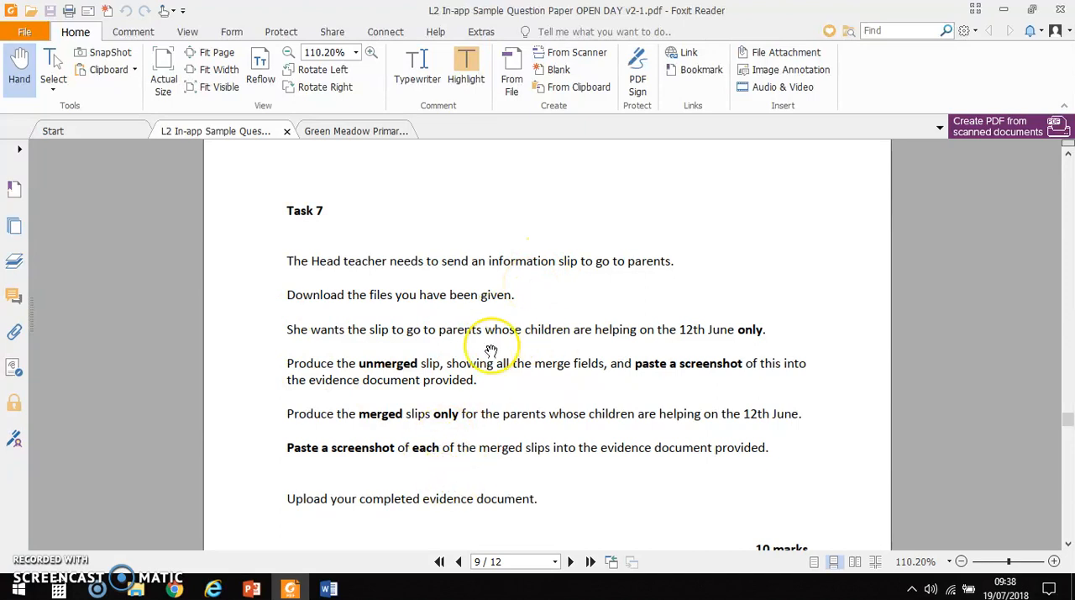
scroll(491, 351, down, 1)
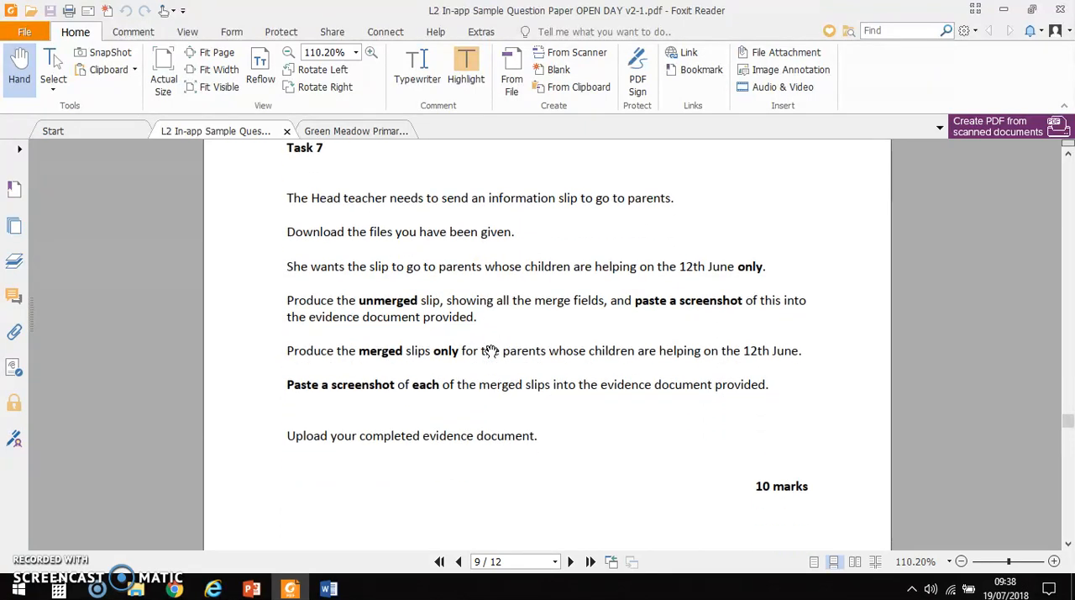